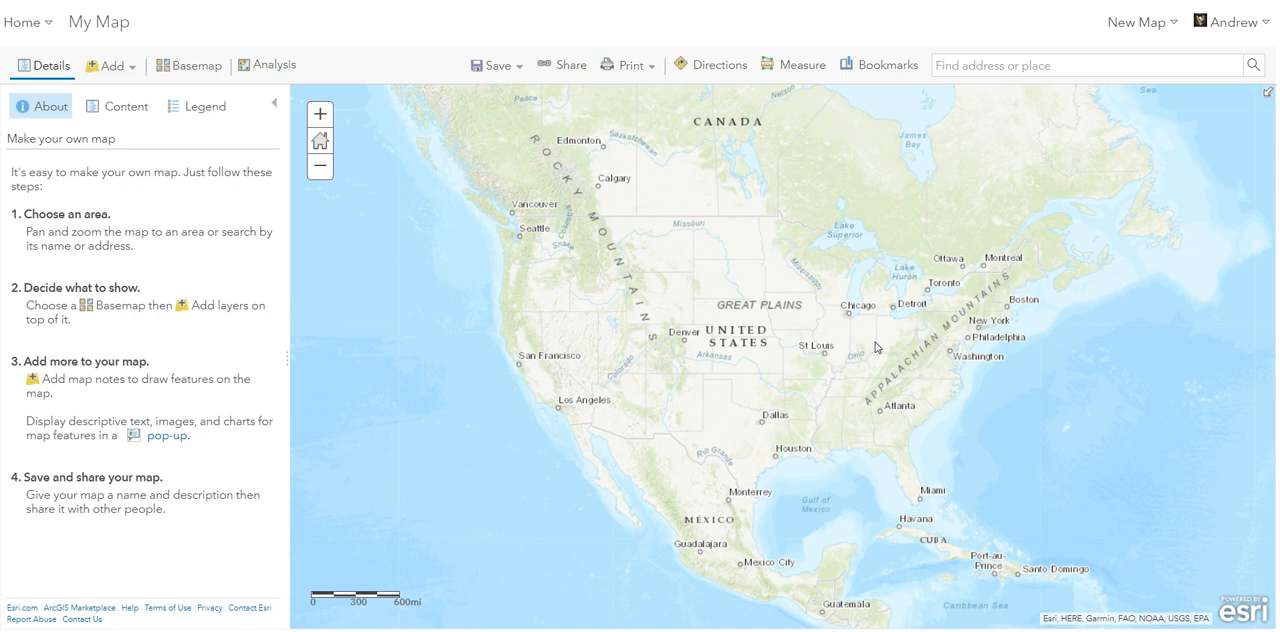
scroll(875, 346, "up", 3)
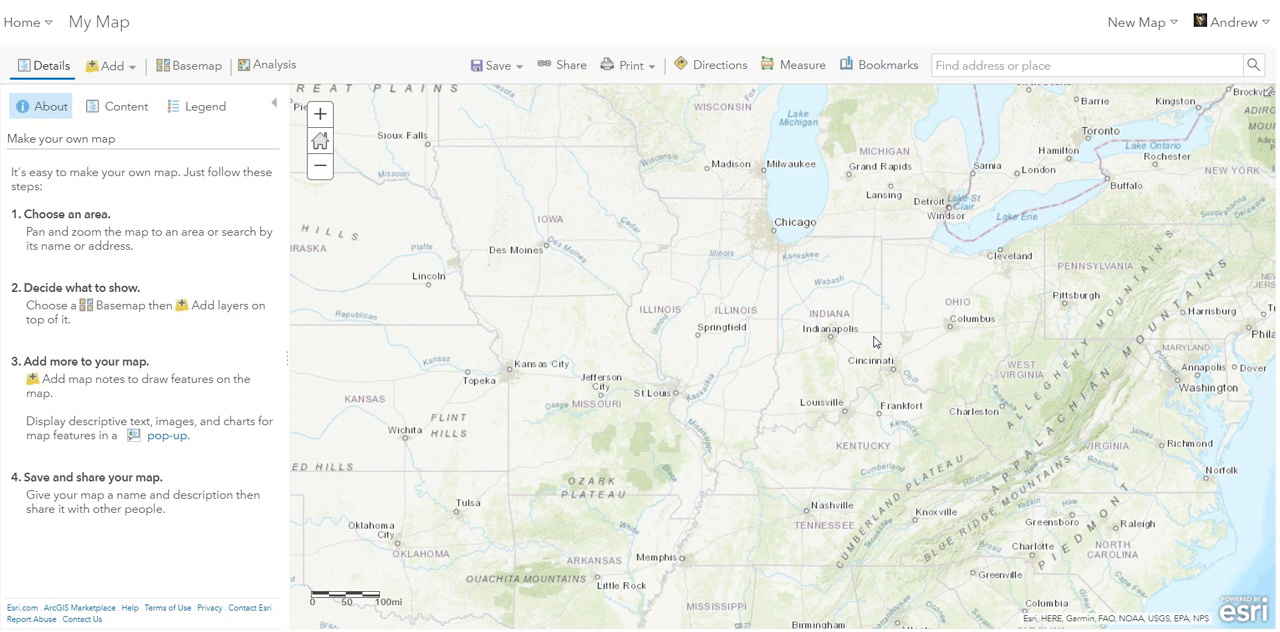
scroll(873, 343, "down", 2)
left_click(866, 326)
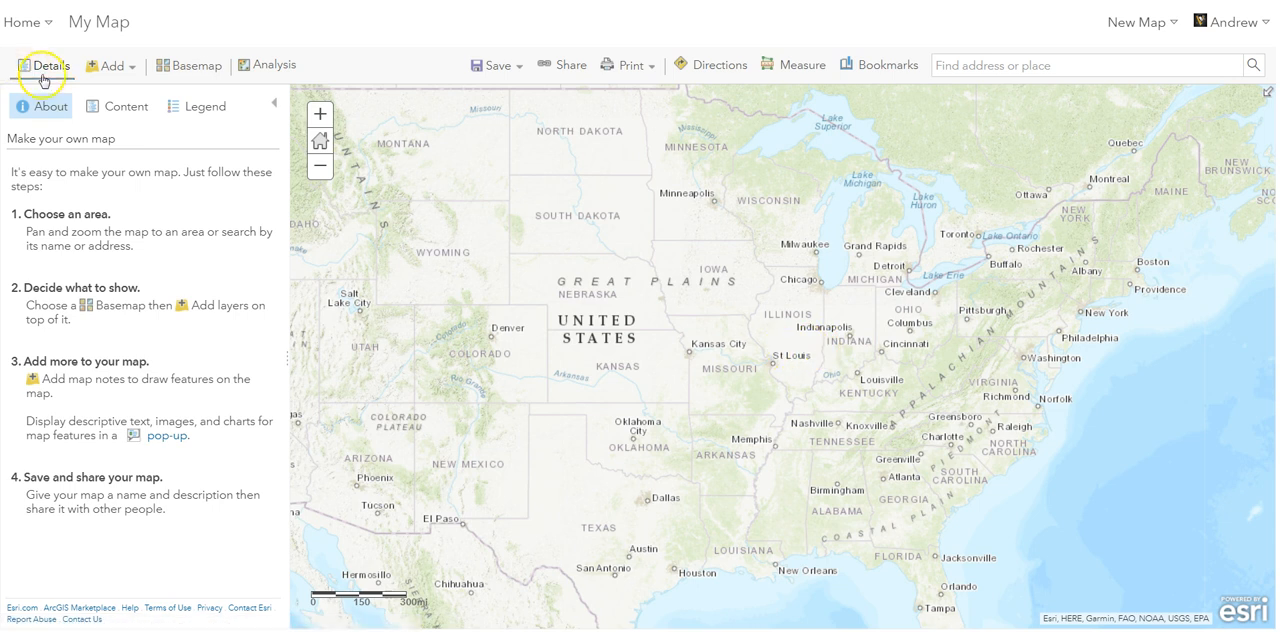
- Show the map's contents, open the layer search and browse the layers in My Content
left_click(105, 112)
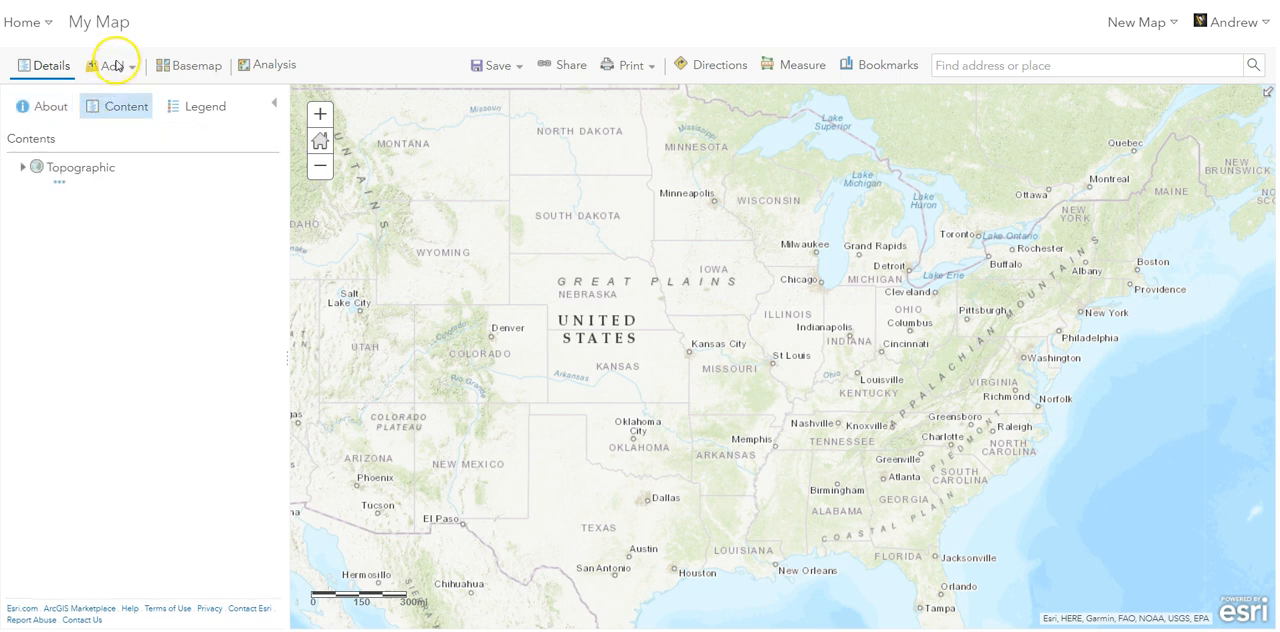
left_click(112, 66)
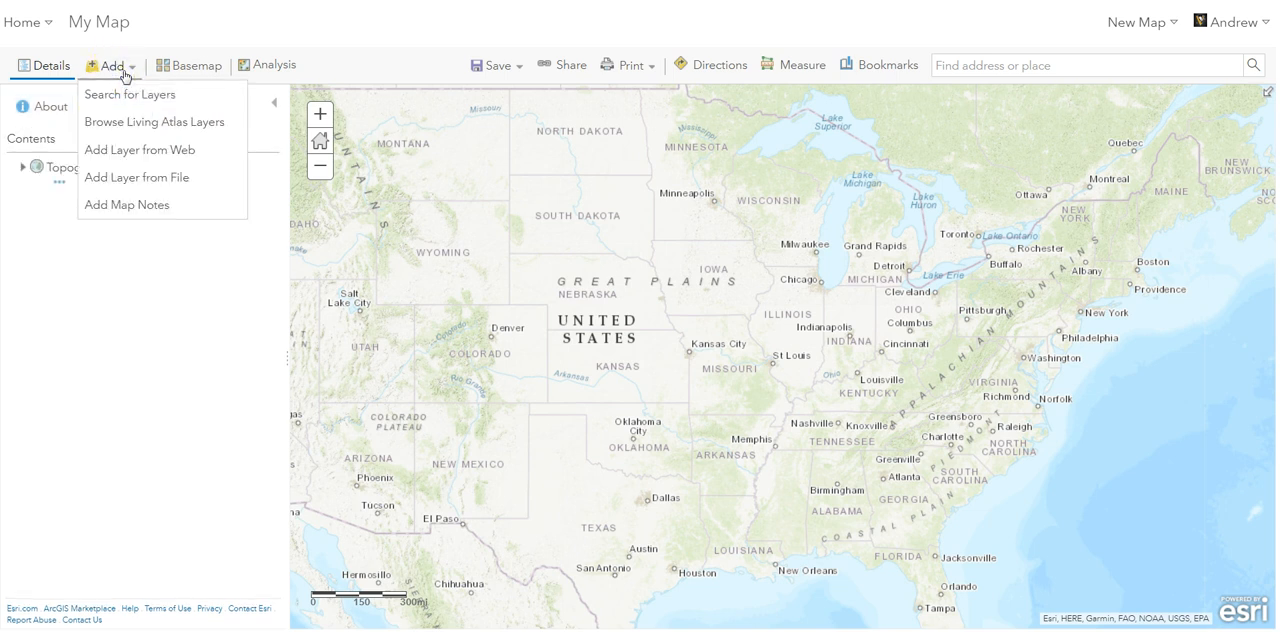
left_click(135, 93)
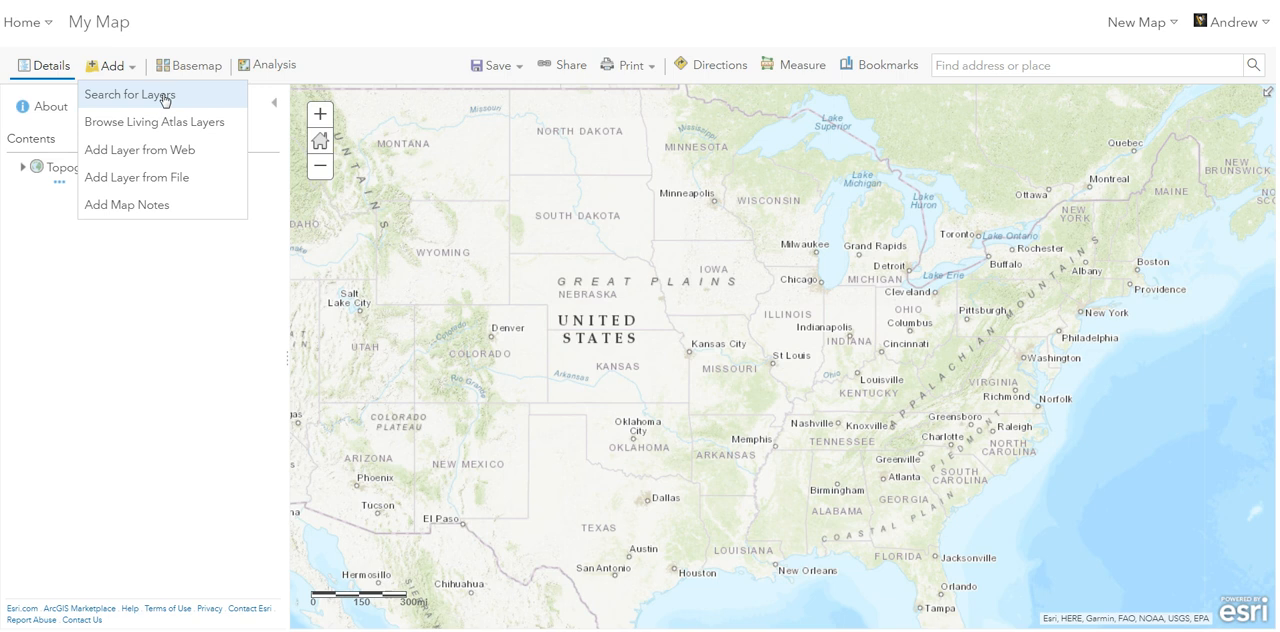
left_click(165, 97)
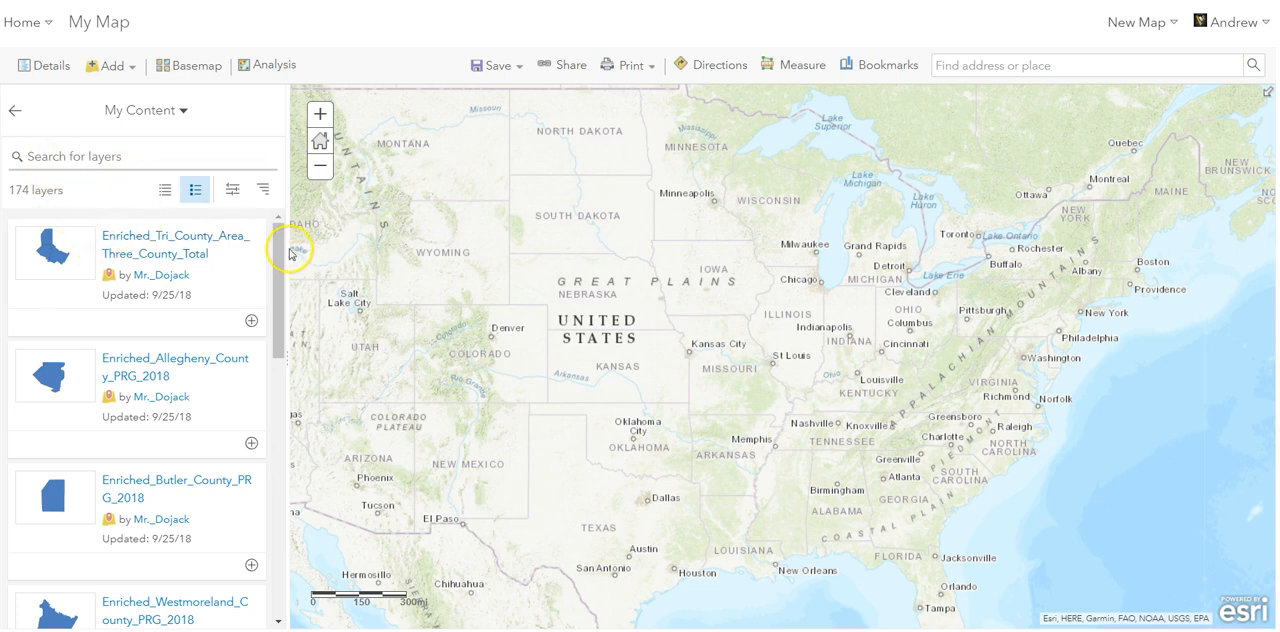
left_click_drag(280, 245, 285, 325)
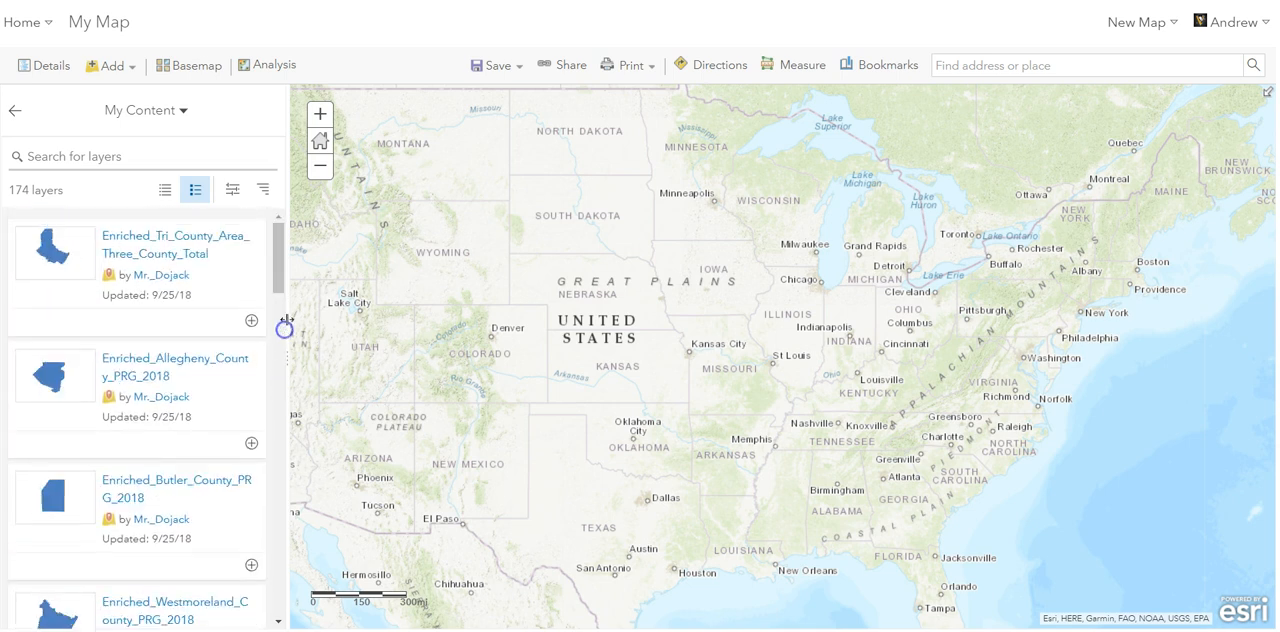
- Switch the layer search source to ArcGIS Online and skim through the offered layers
left_click(185, 113)
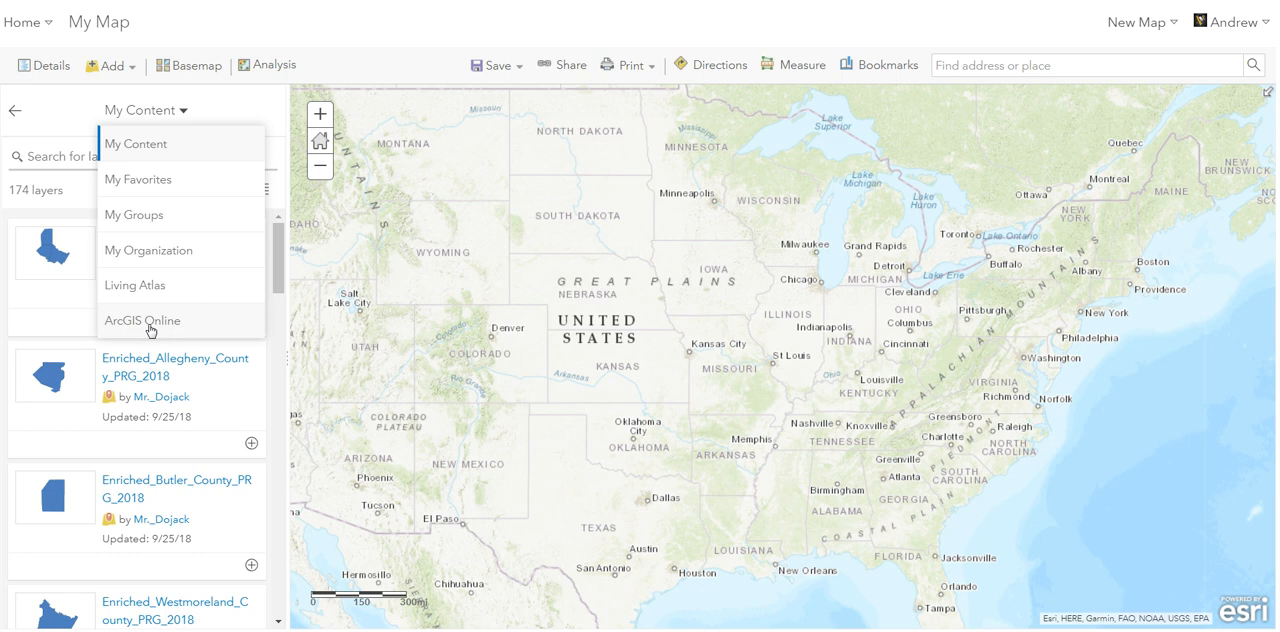
left_click(183, 112)
left_click(183, 112)
left_click(146, 322)
left_click(150, 326)
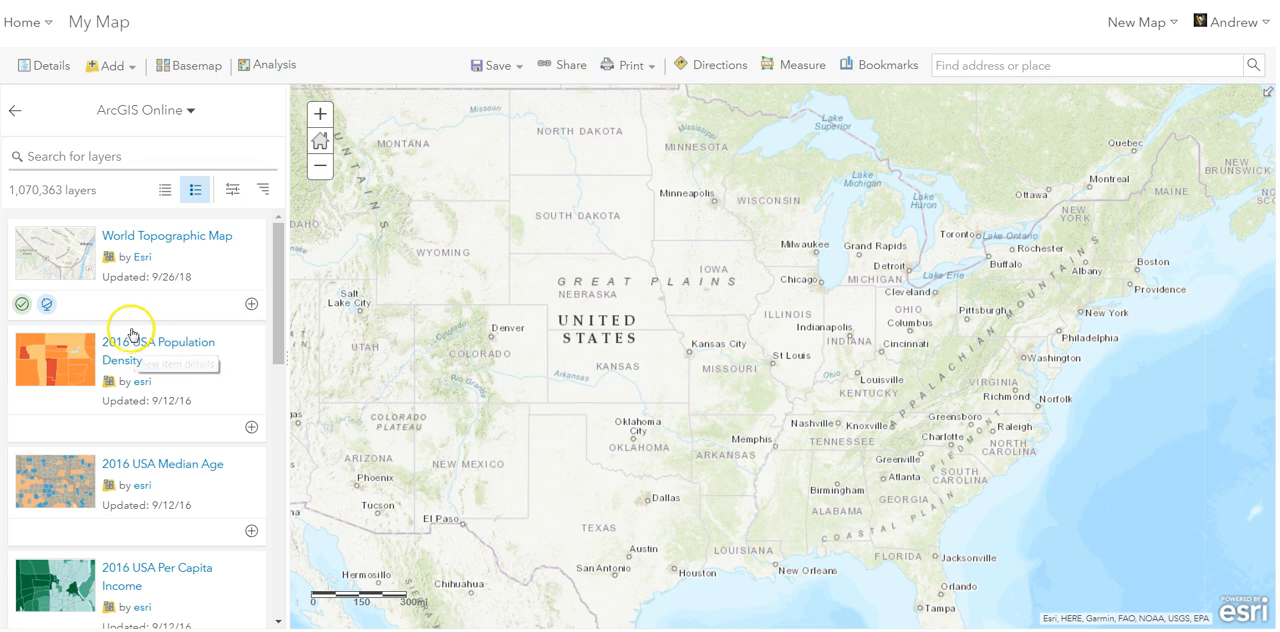
scroll(130, 334, "down", 5)
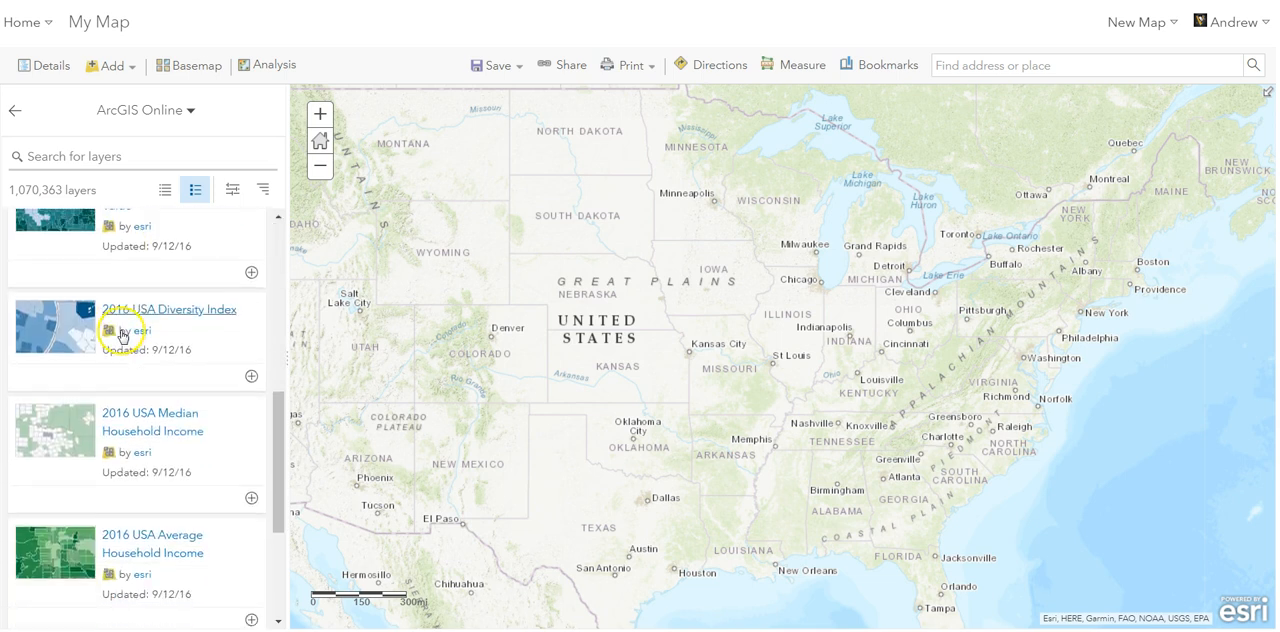
scroll(114, 330, "up", 6)
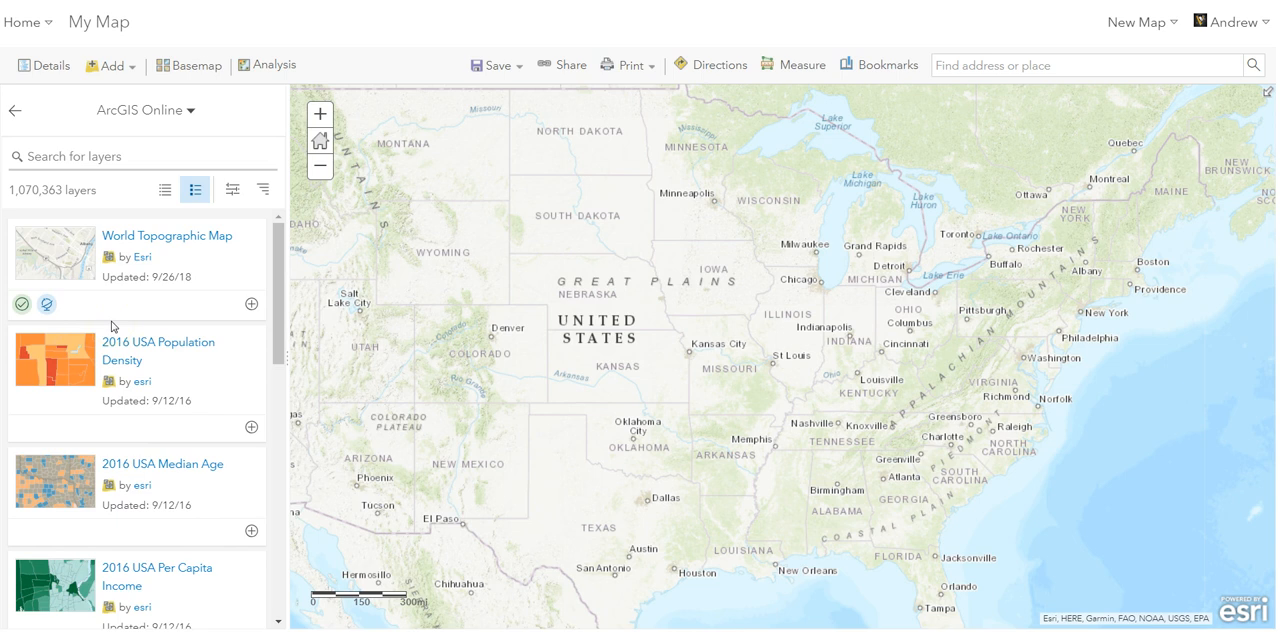
- Search the ArcGIS Online layers for "disease"
left_click(88, 157)
left_click(88, 157)
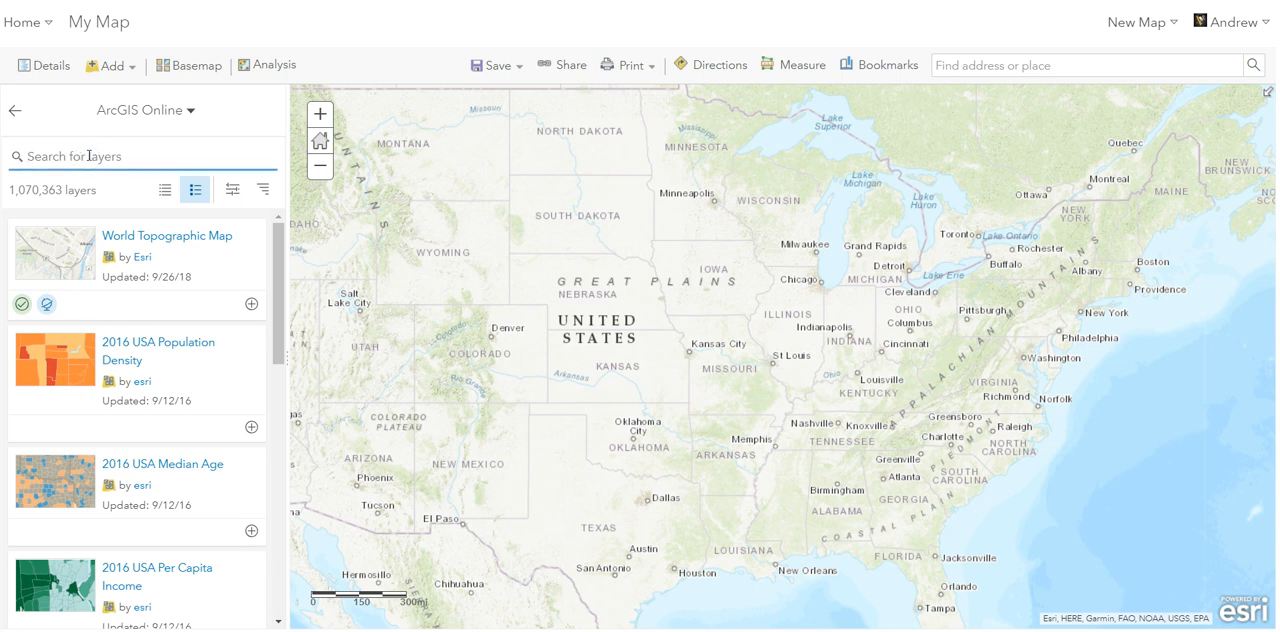
type("disease")
left_click(101, 157)
key("Return")
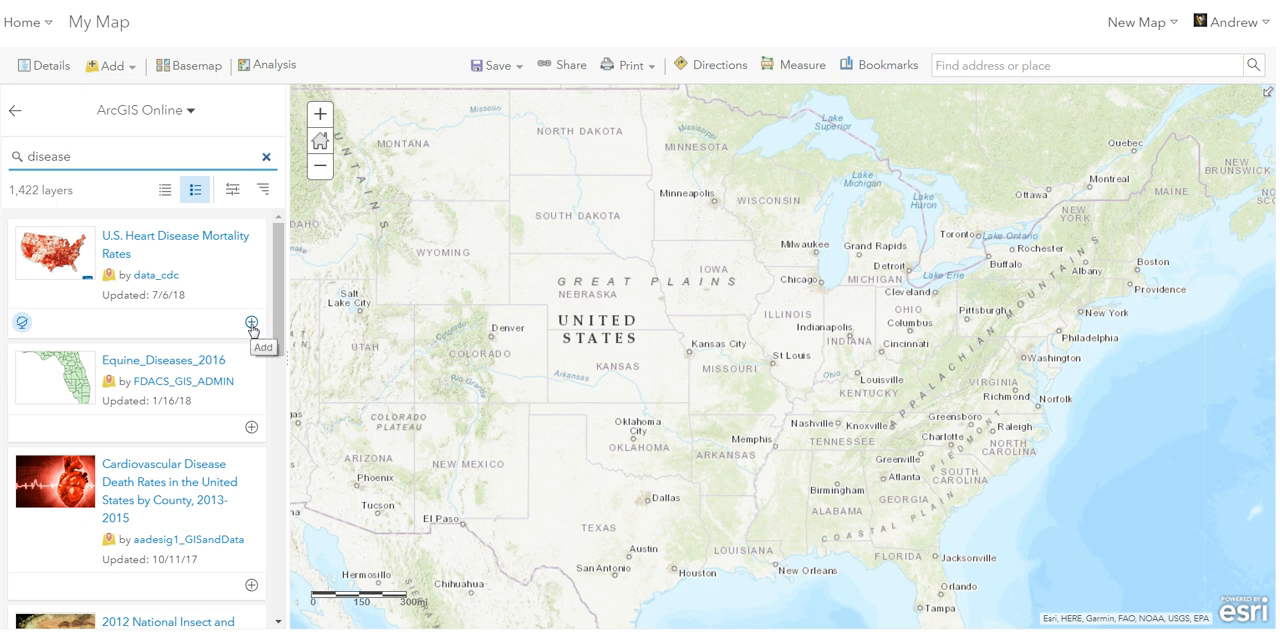
- Open the item details of the U.S. Heart Disease Mortality Rates layer and read its description, data fields, methodology and terms of use
left_click(175, 242)
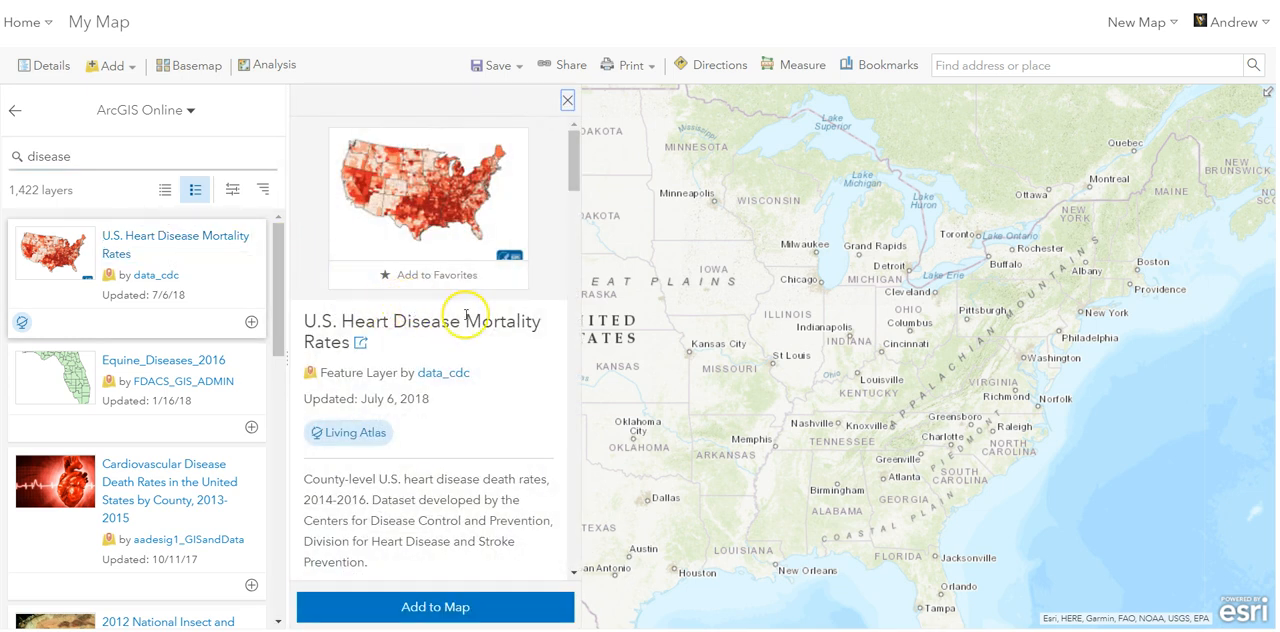
scroll(476, 322, "down", 1)
scroll(476, 322, "down", 2)
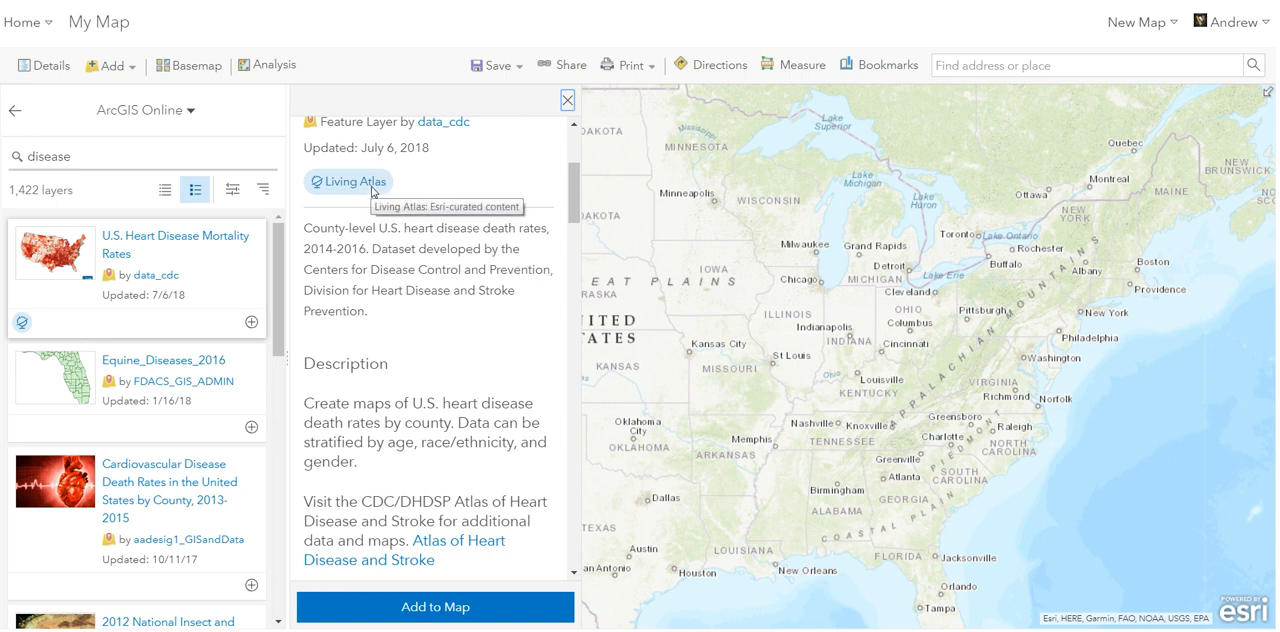
scroll(340, 220, "down", 5)
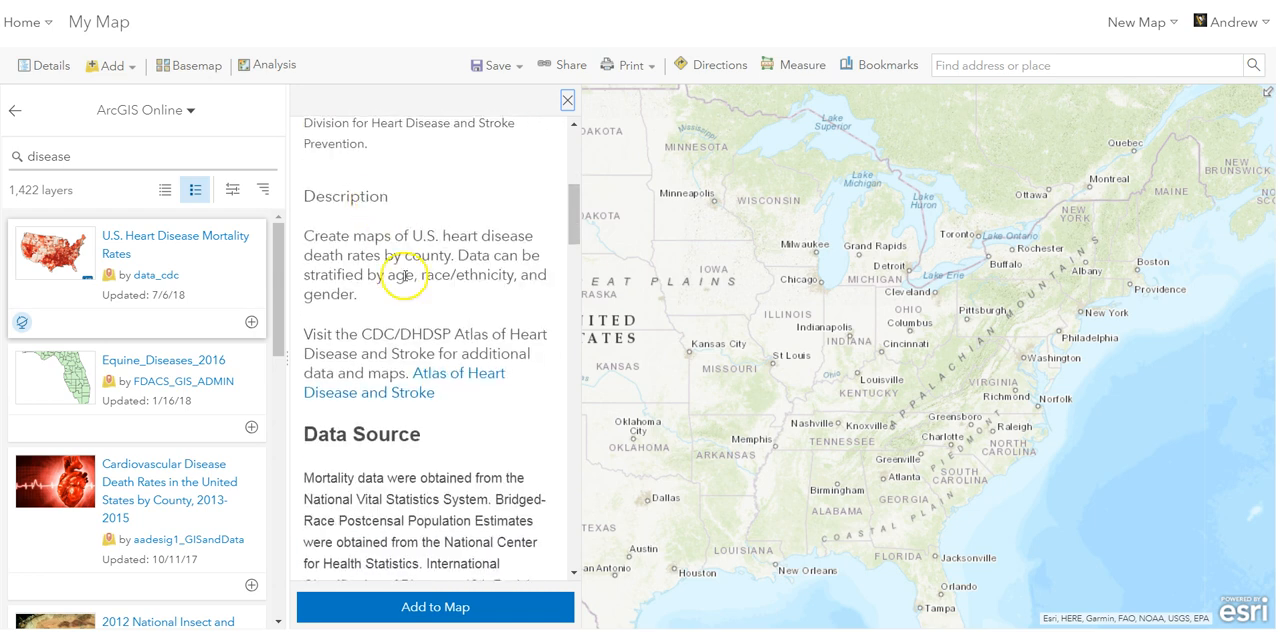
scroll(435, 362, "down", 7)
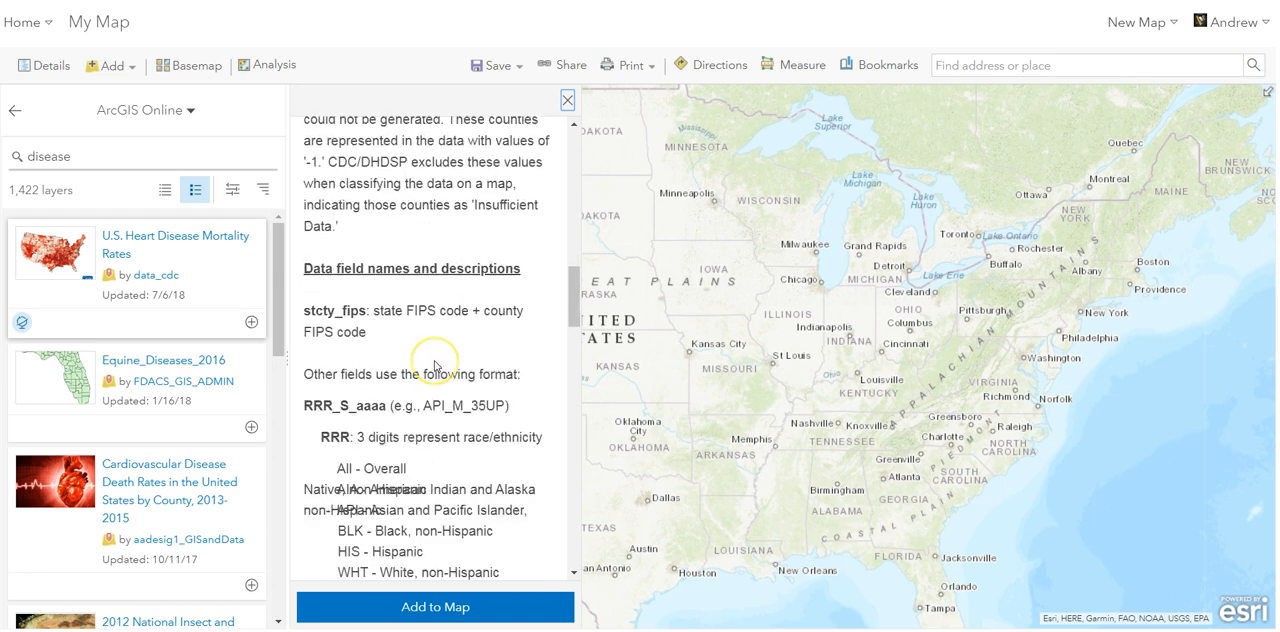
scroll(435, 366, "down", 3)
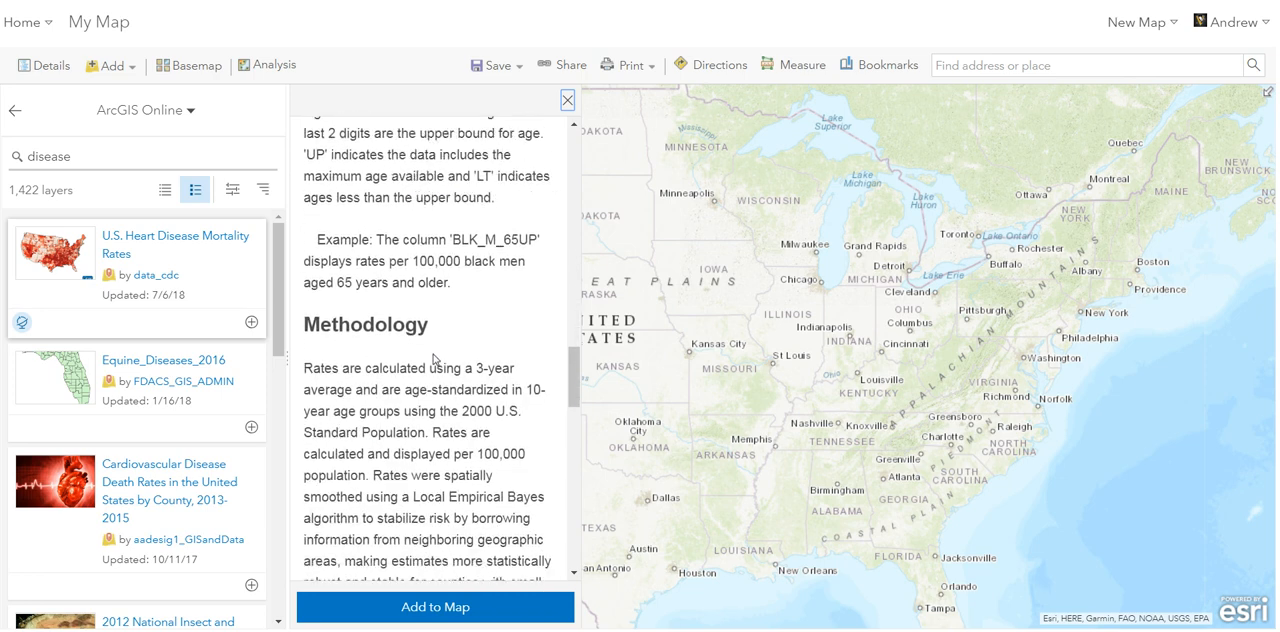
scroll(435, 359, "down", 2)
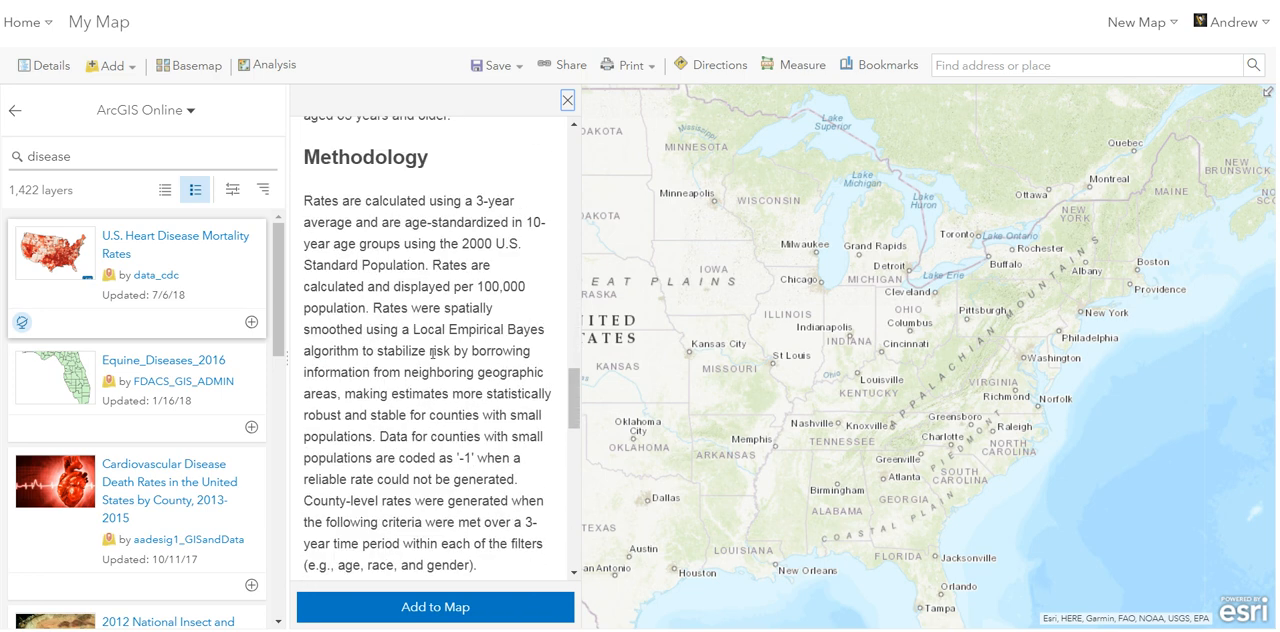
scroll(432, 352, "down", 2)
scroll(432, 355, "down", 6)
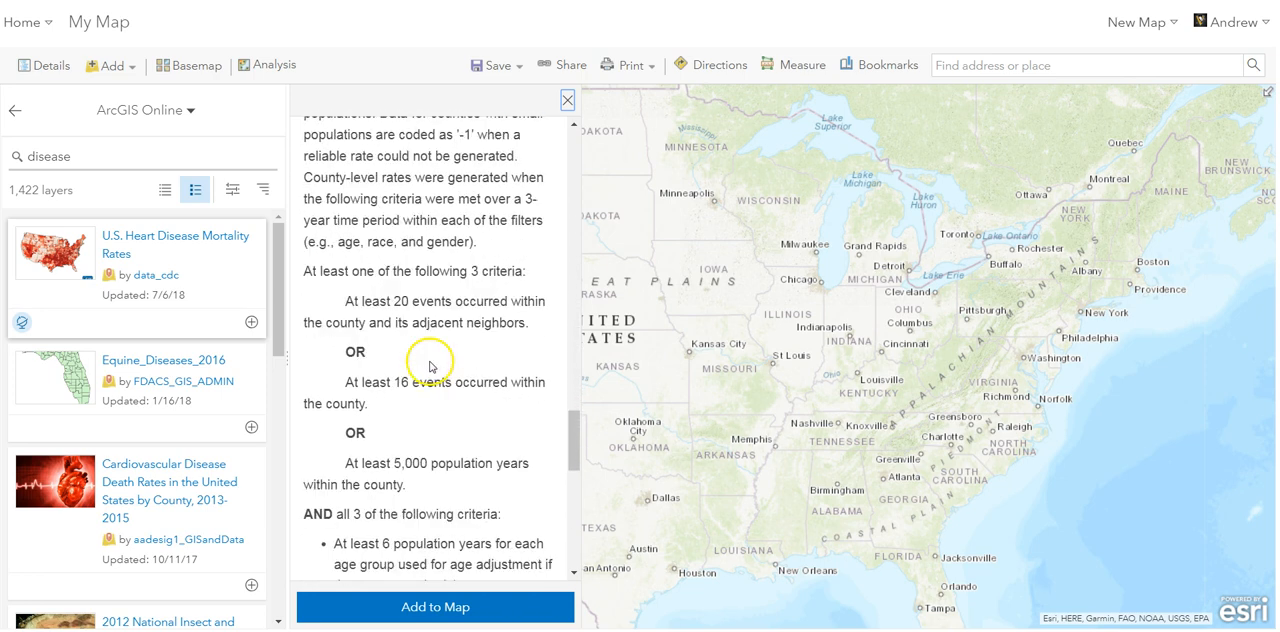
scroll(422, 379, "down", 3)
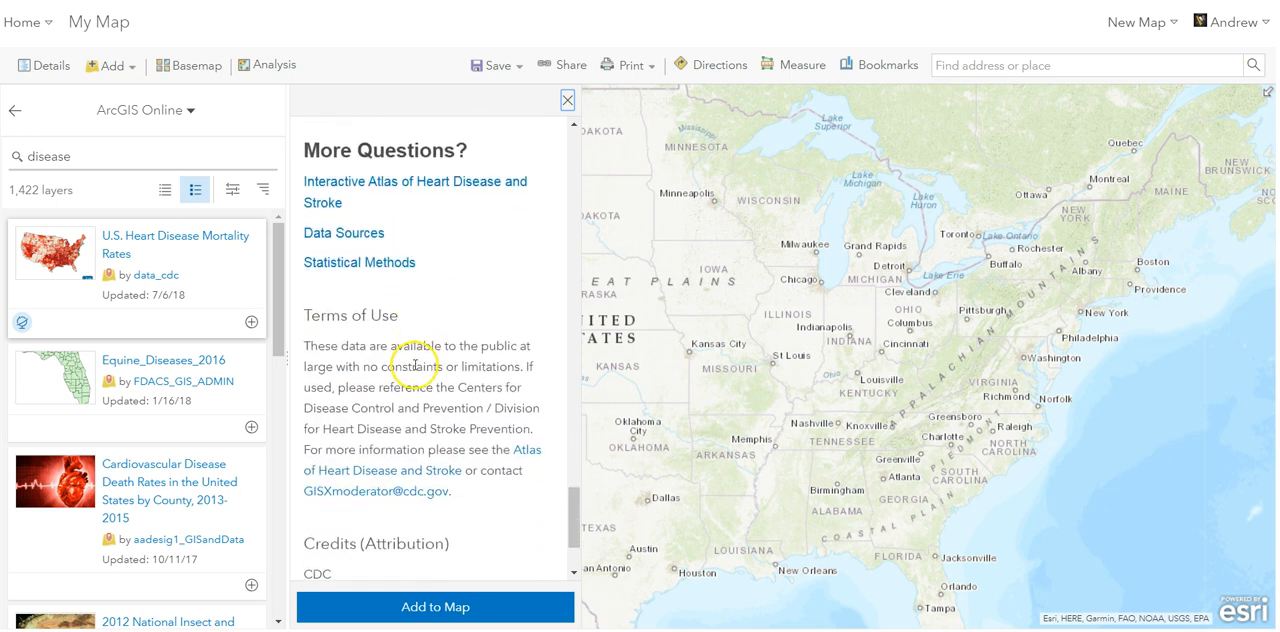
- Add the U.S. Heart Disease Mortality Rates layer to the map, close its item details and return to the map's contents
left_click(430, 610)
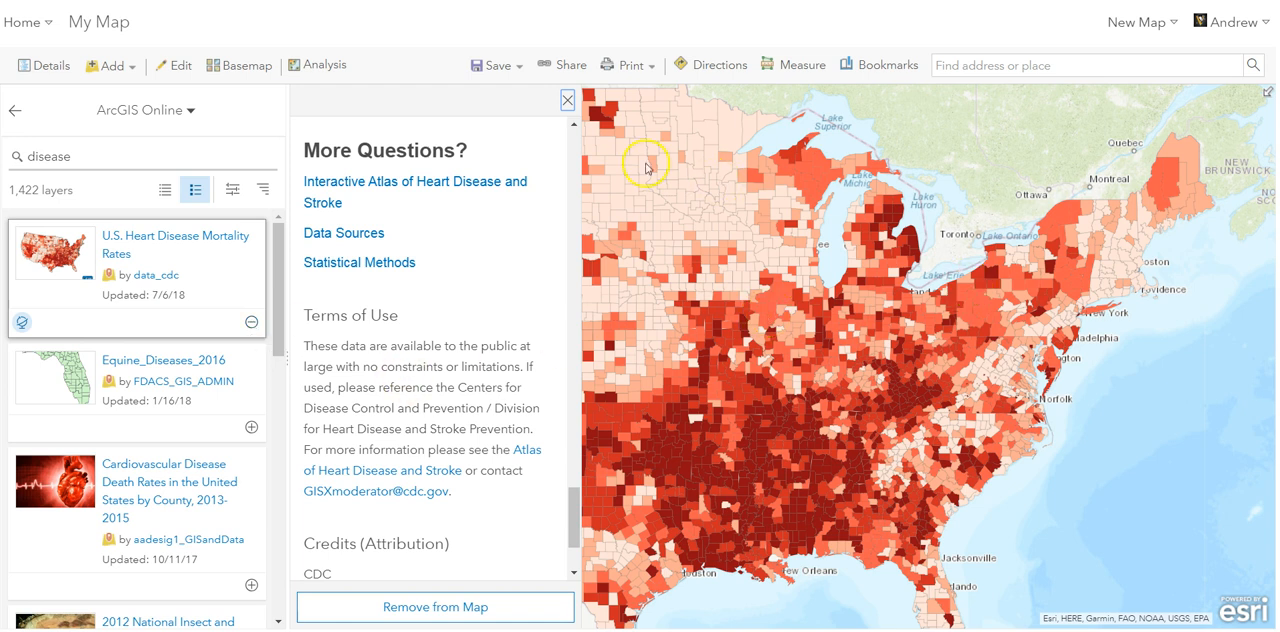
left_click(567, 101)
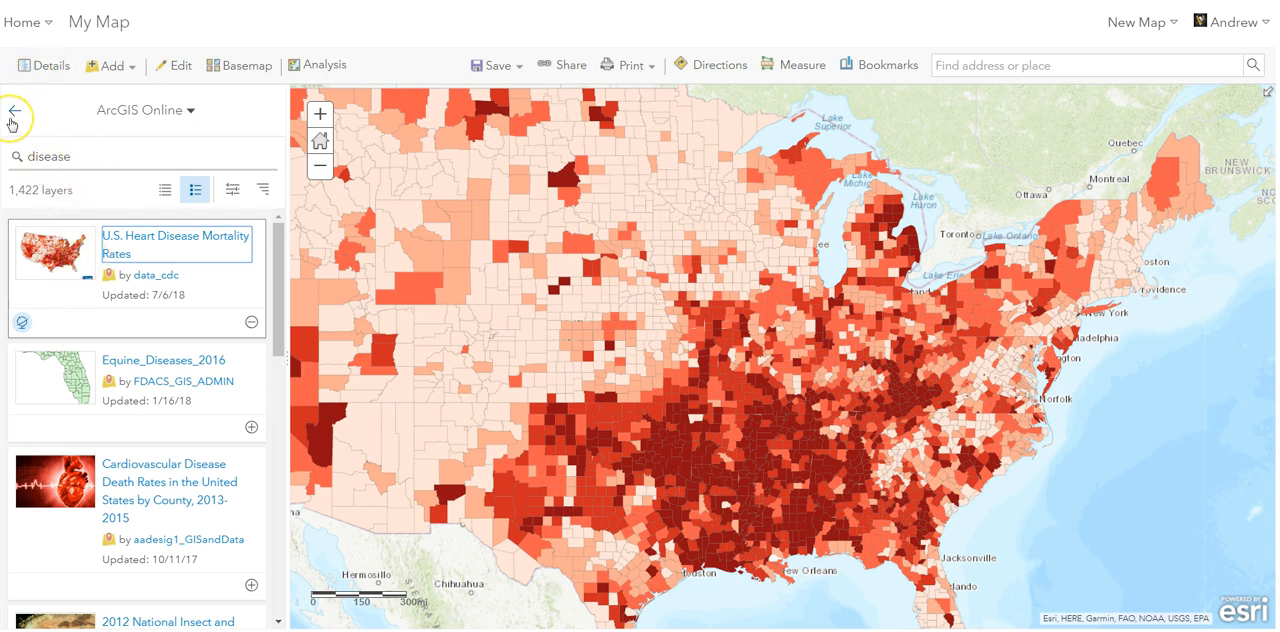
left_click(40, 66)
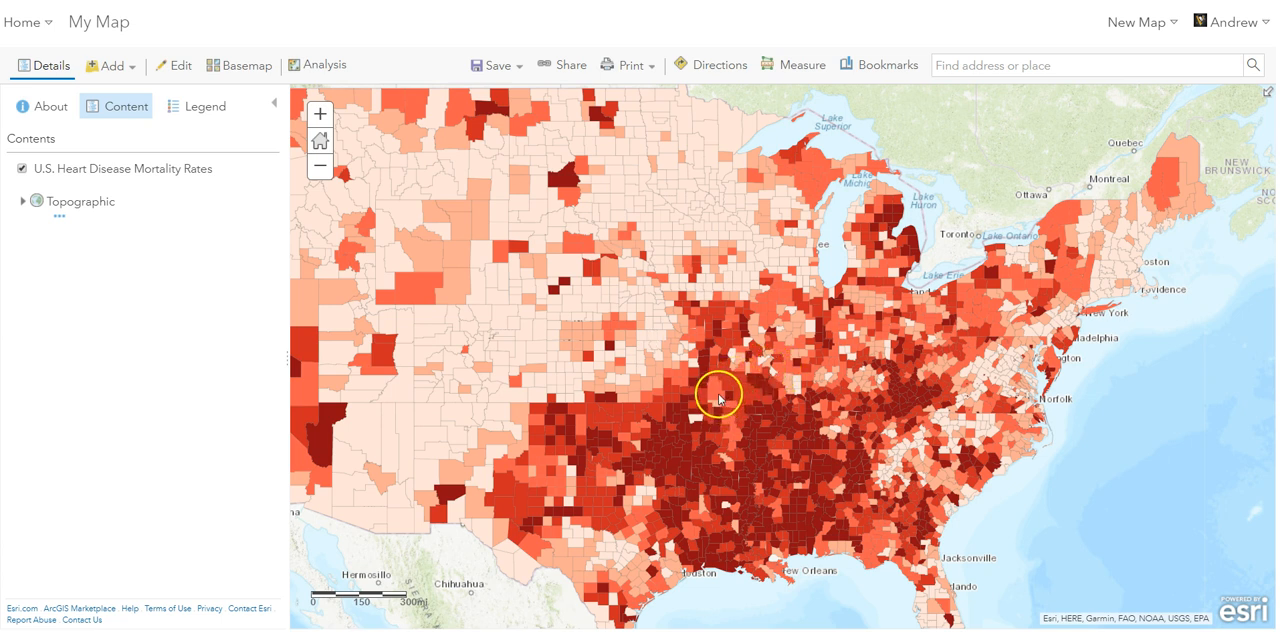
- Examine the mortality layer's legend and the attribute pop-up of Franklin County, Ohio, including all its demographic rates, and close the pop-up
left_click(201, 108)
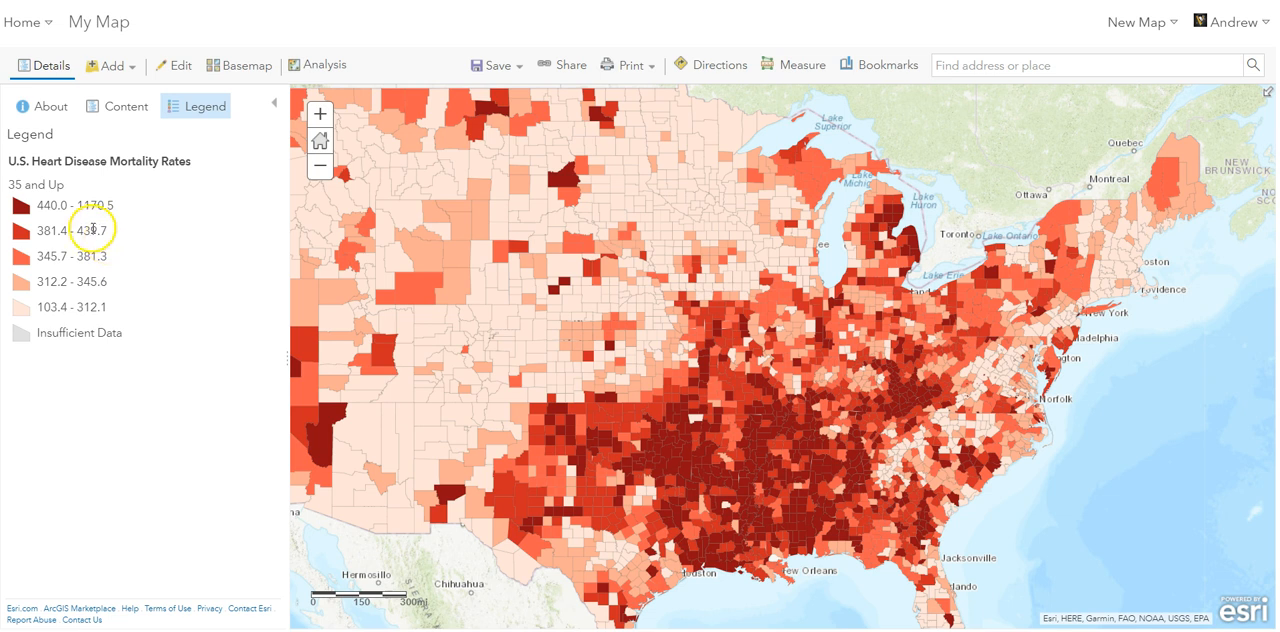
scroll(945, 336, "up", 2)
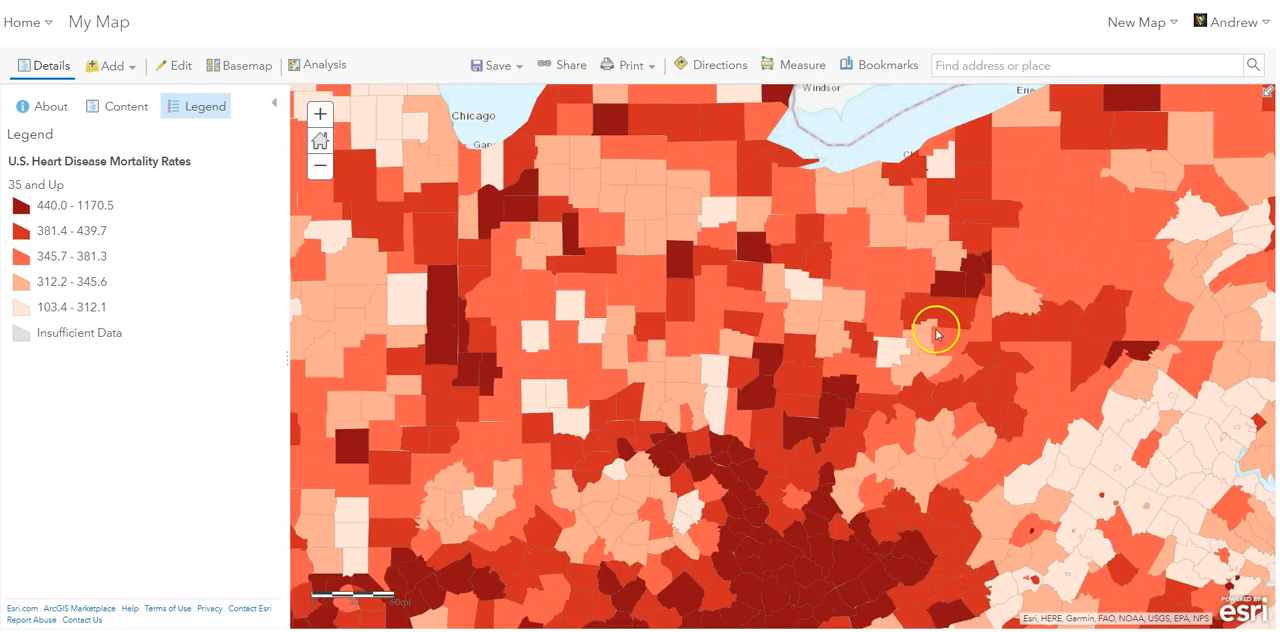
left_click(803, 314)
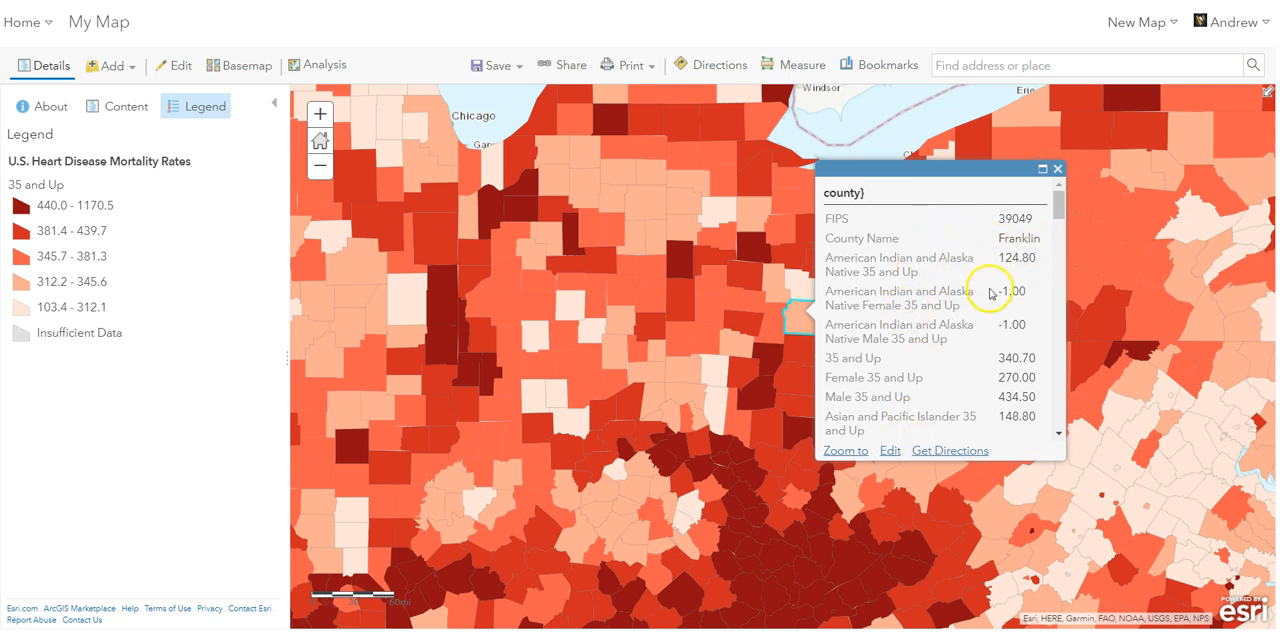
left_click_drag(1058, 207, 1059, 434)
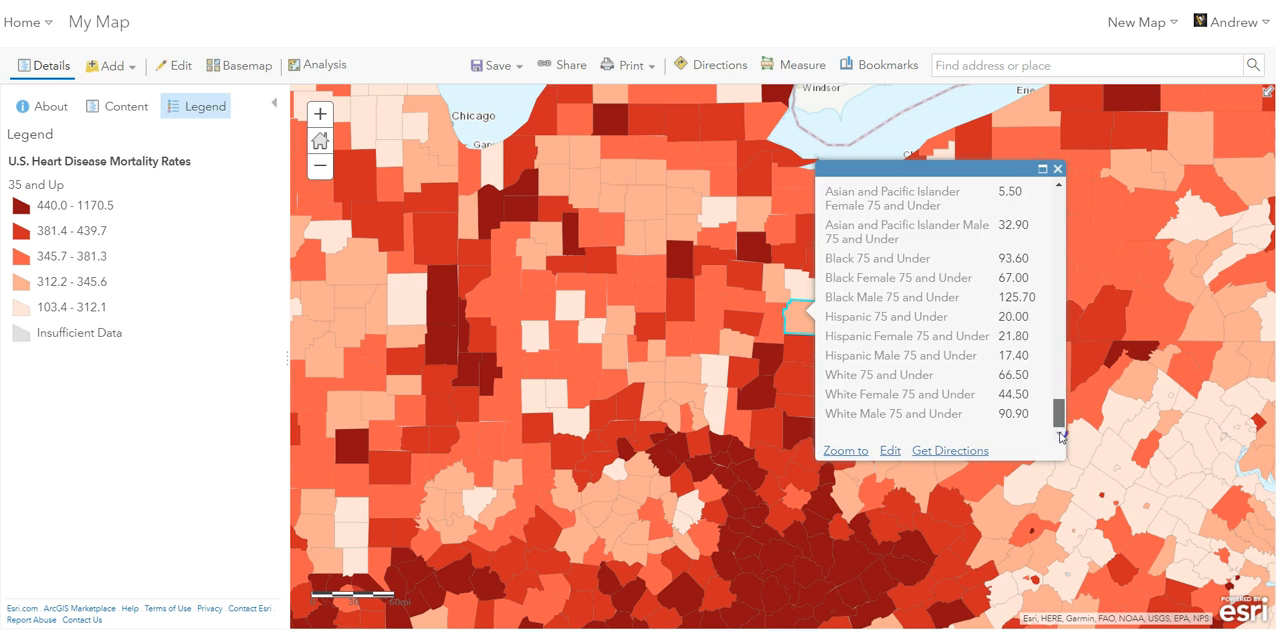
left_click_drag(1064, 418, 1065, 207)
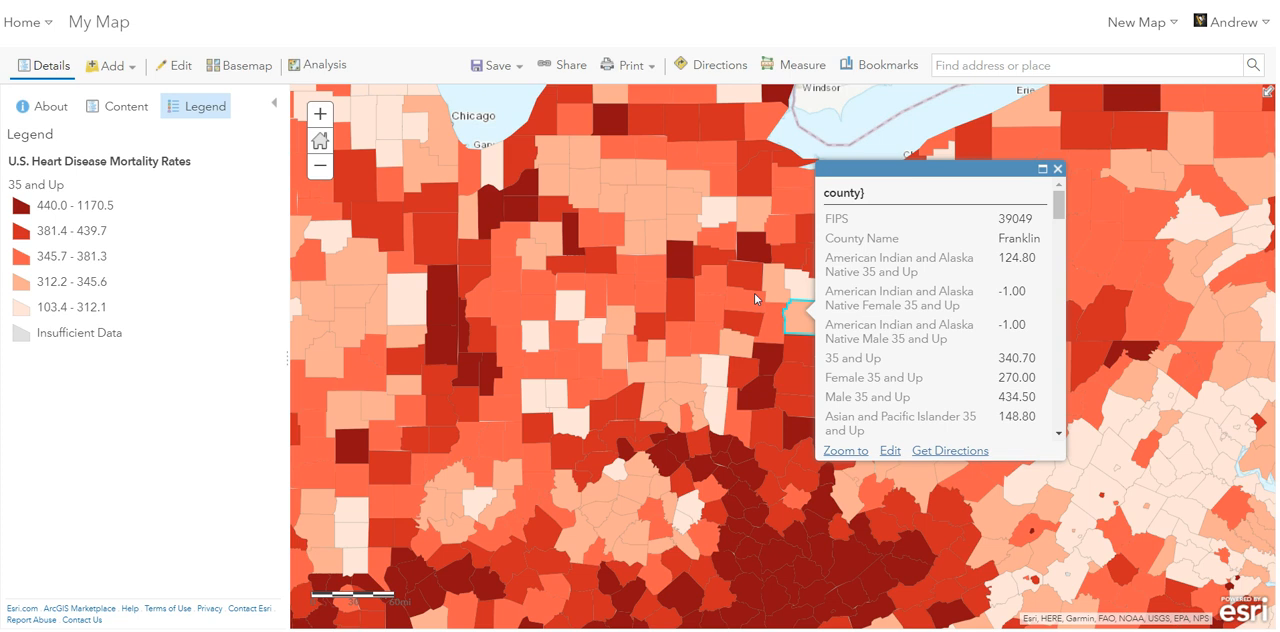
left_click(1057, 169)
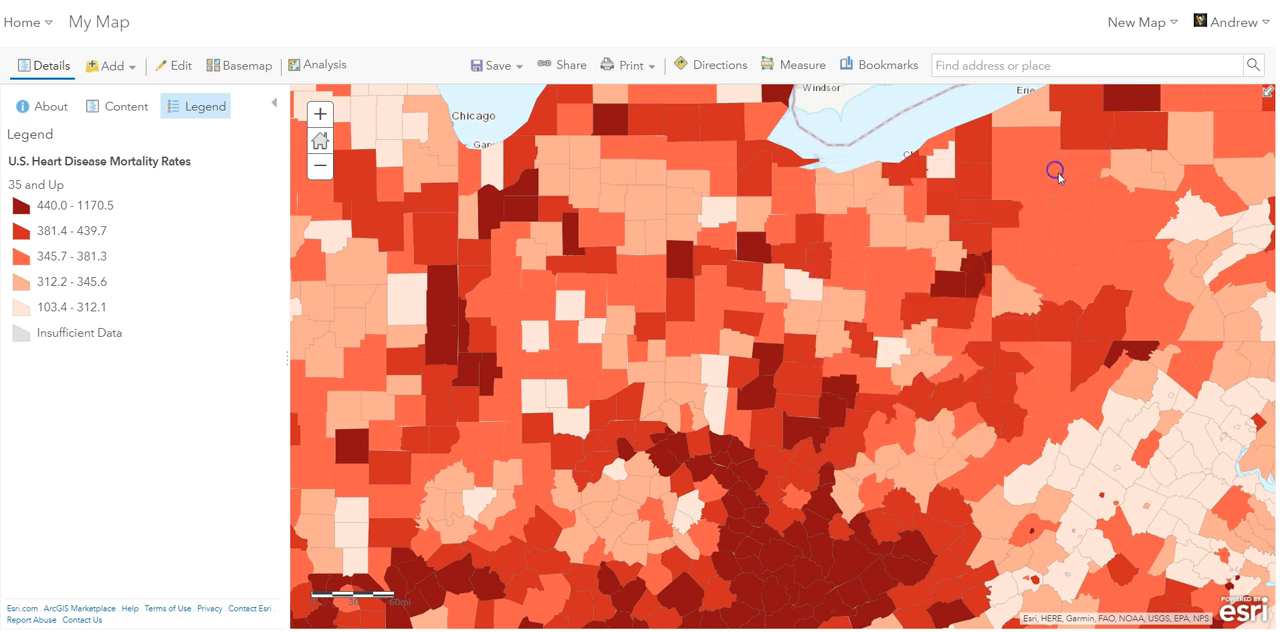
- Remove the U.S. Heart Disease Mortality Rates layer from the map
left_click(121, 113)
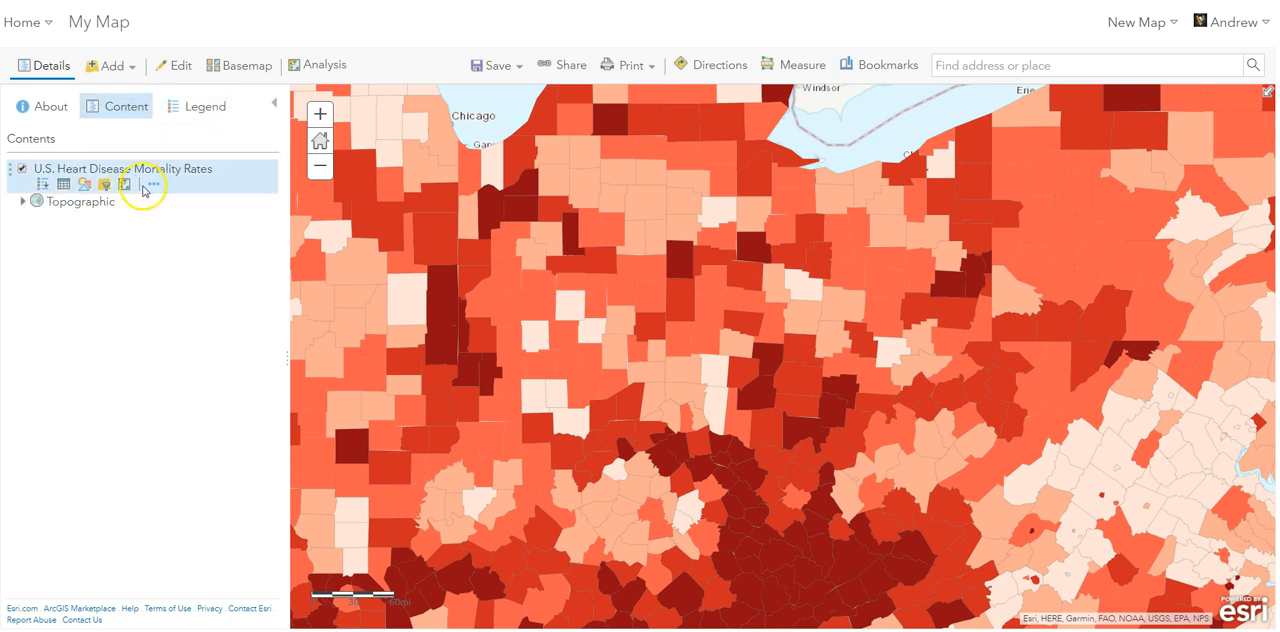
left_click(150, 189)
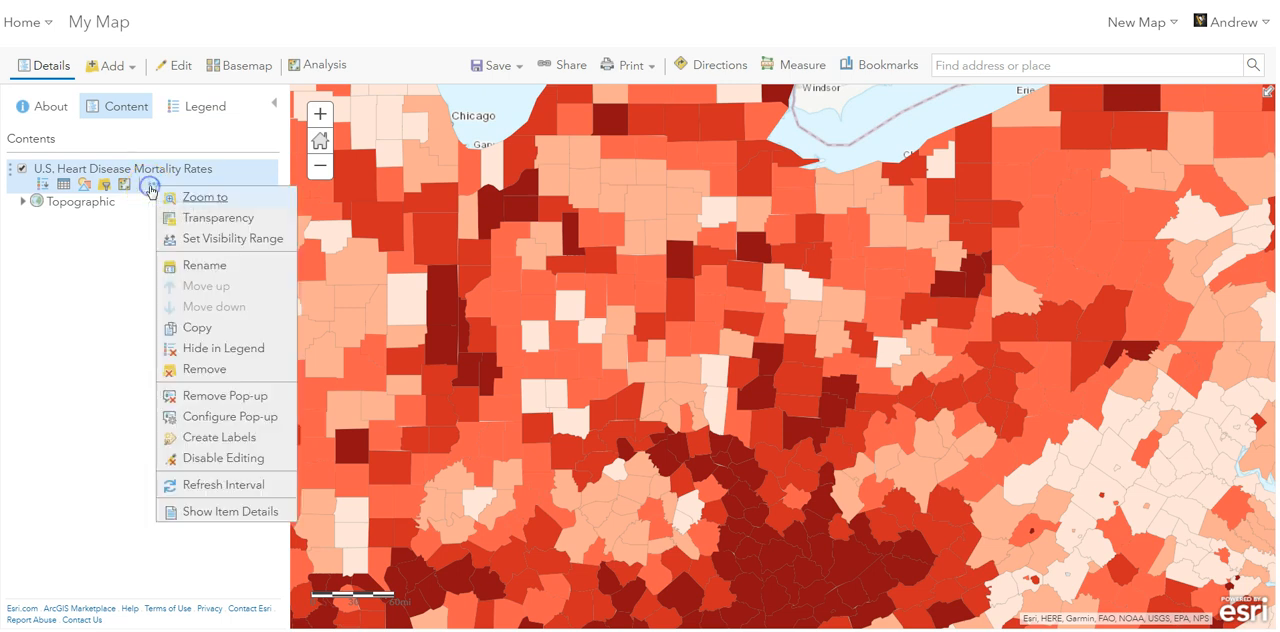
left_click(199, 372)
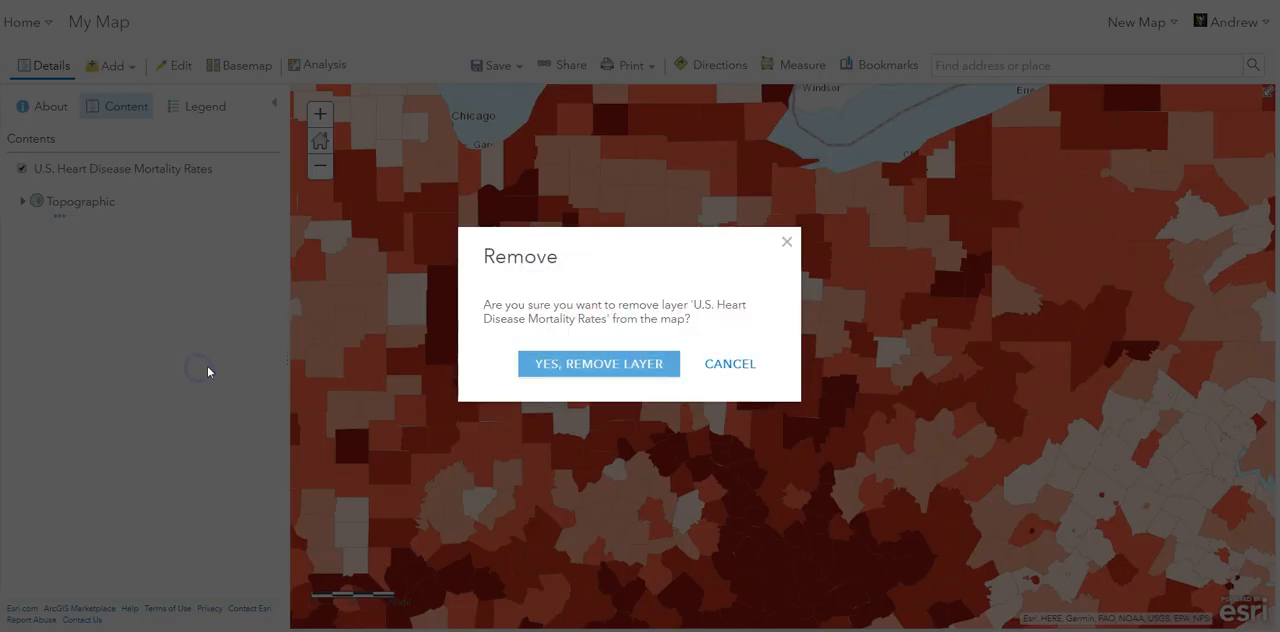
left_click(648, 368)
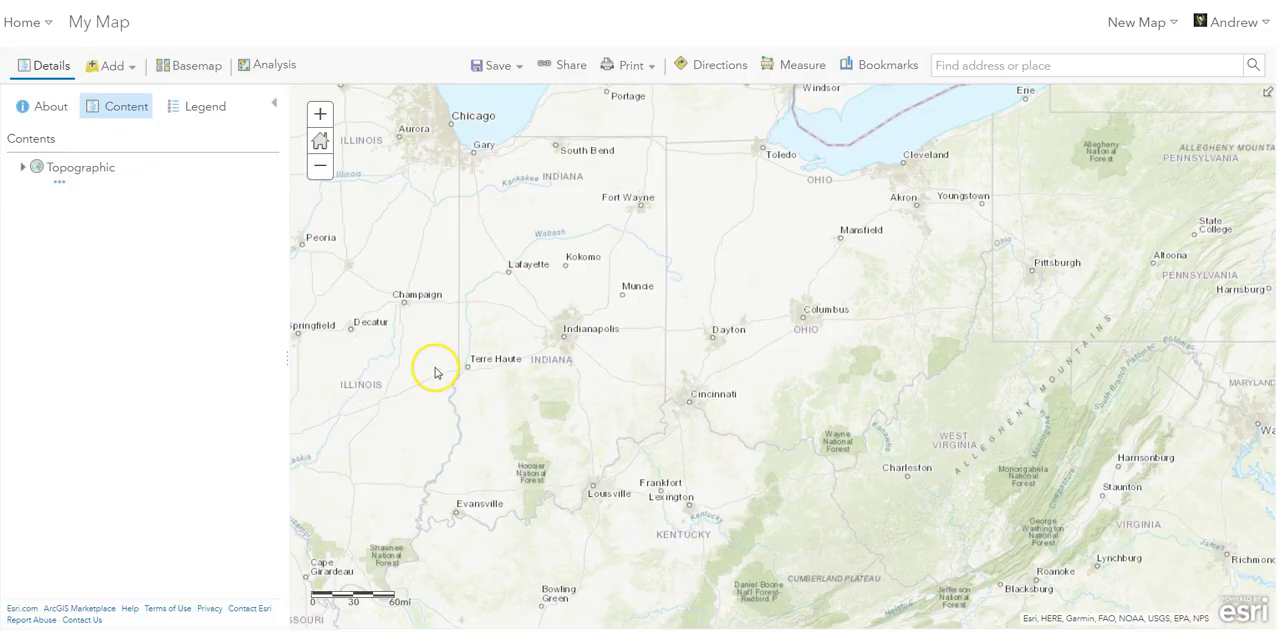
- Search ArcGIS Online for "The American Revolution" layers and browse the results to the Battles of the American Revolution entry
left_click(126, 70)
left_click(120, 94)
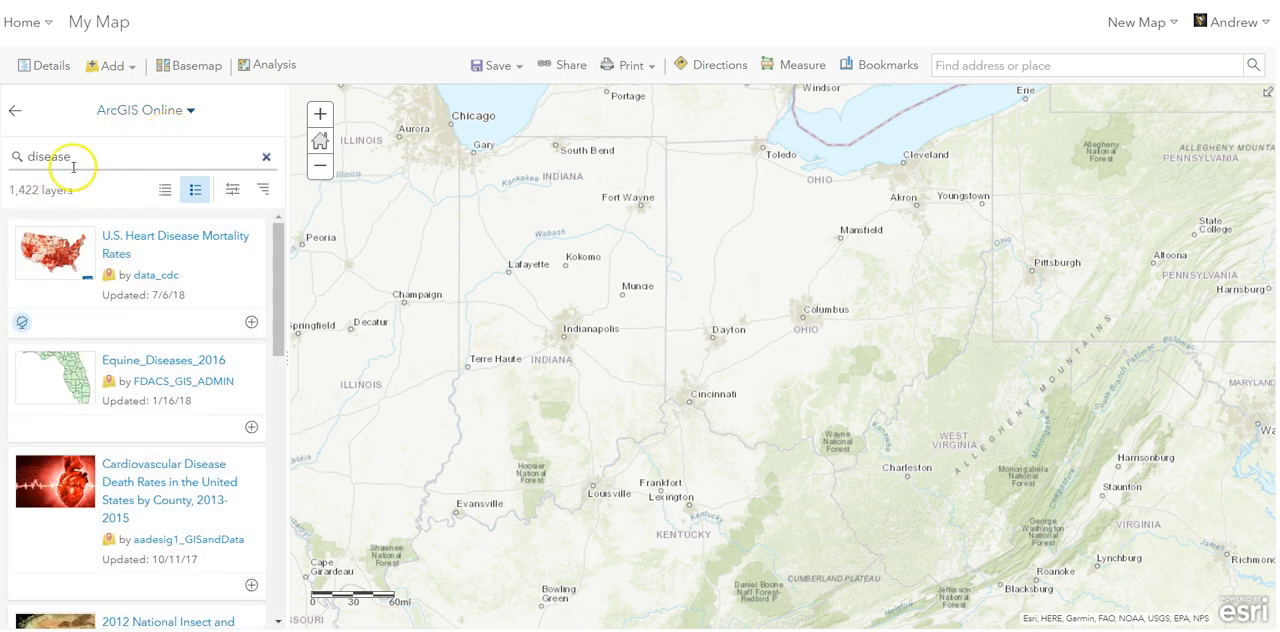
left_click_drag(80, 156, 36, 158)
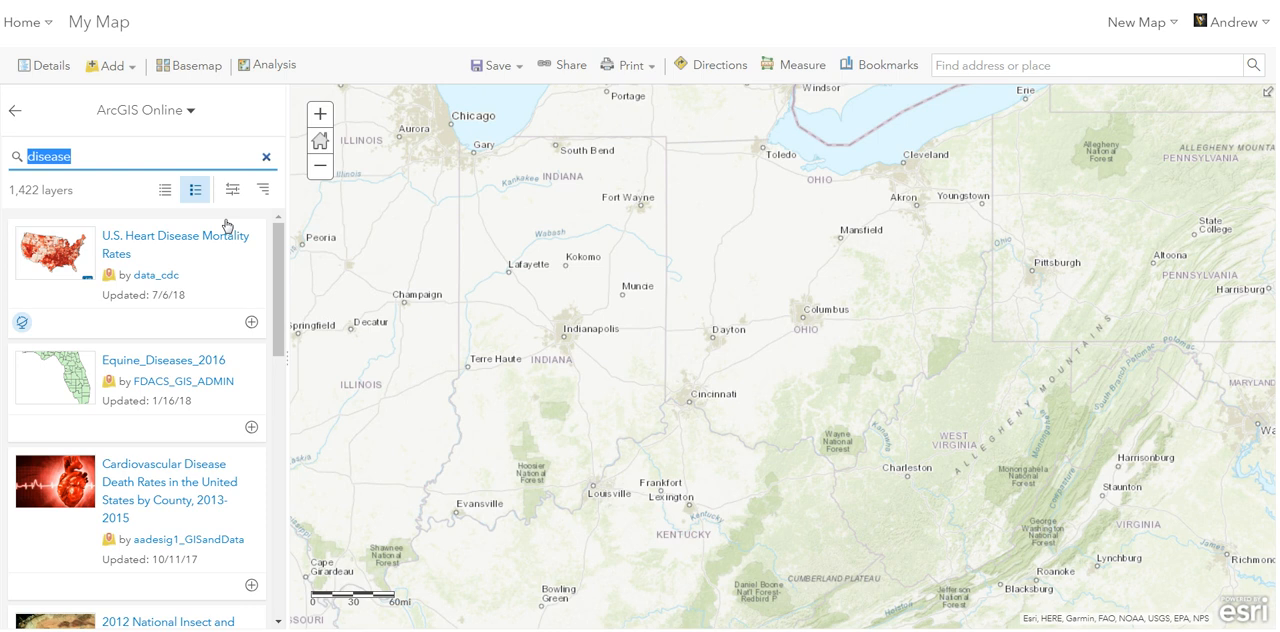
type("The American Revolution")
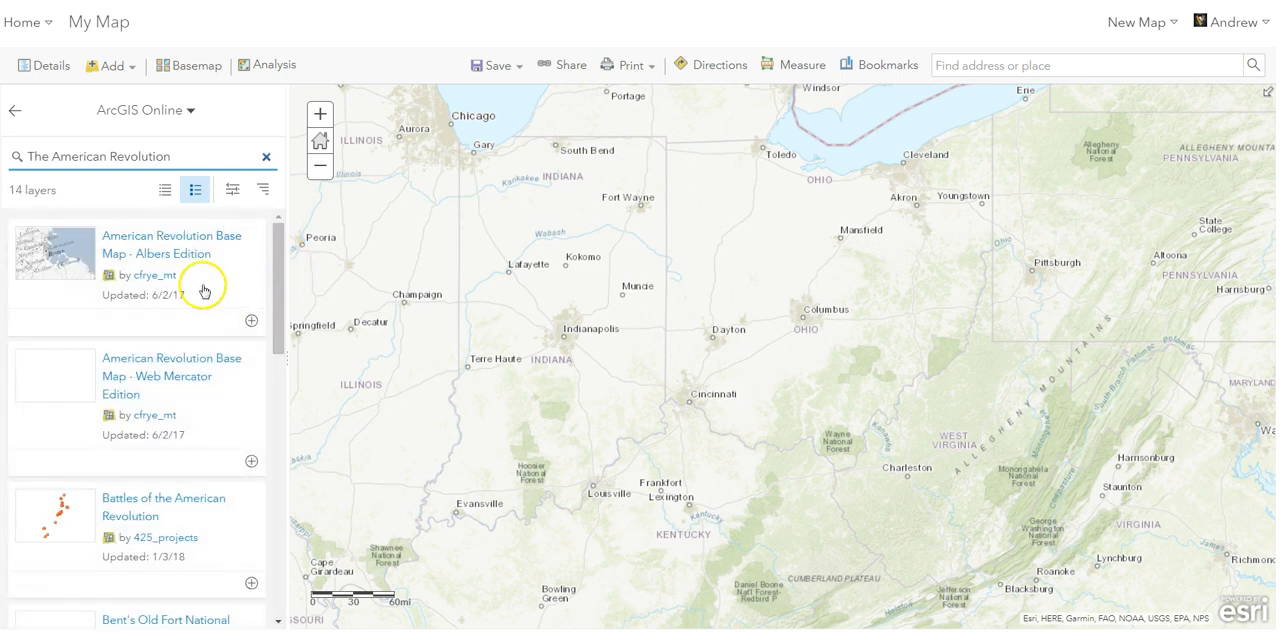
left_click_drag(277, 277, 279, 322)
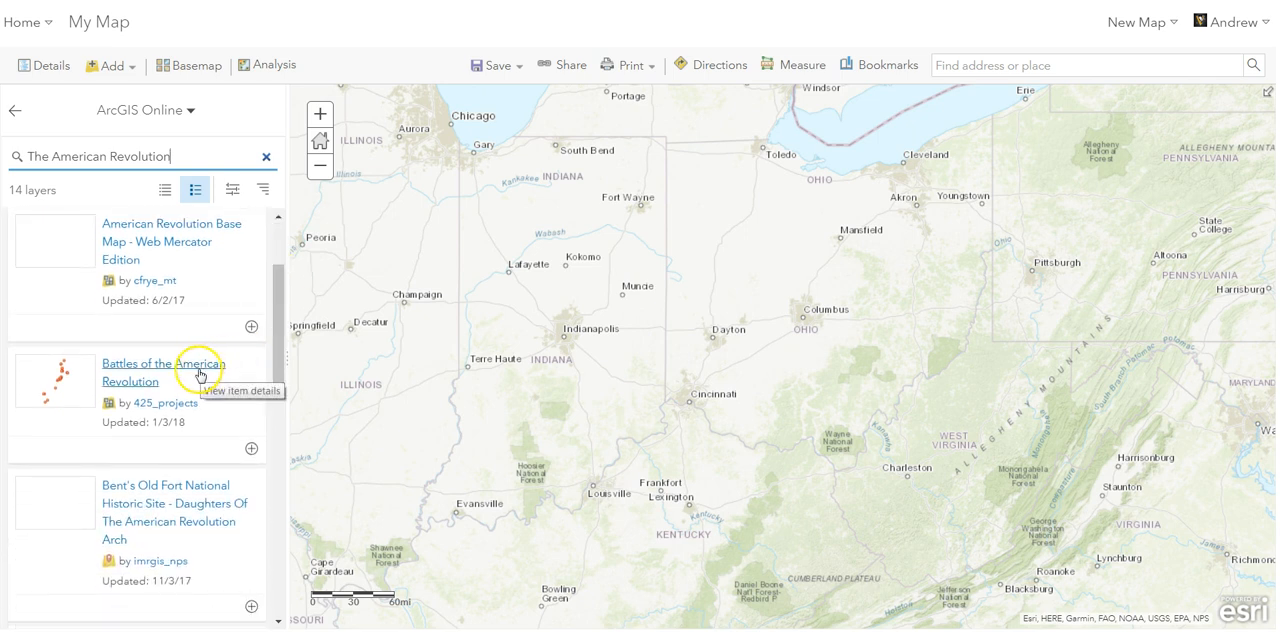
- Open the item details of the Battles of the American Revolution layer and read its description, terms of use and credits
left_click(147, 408)
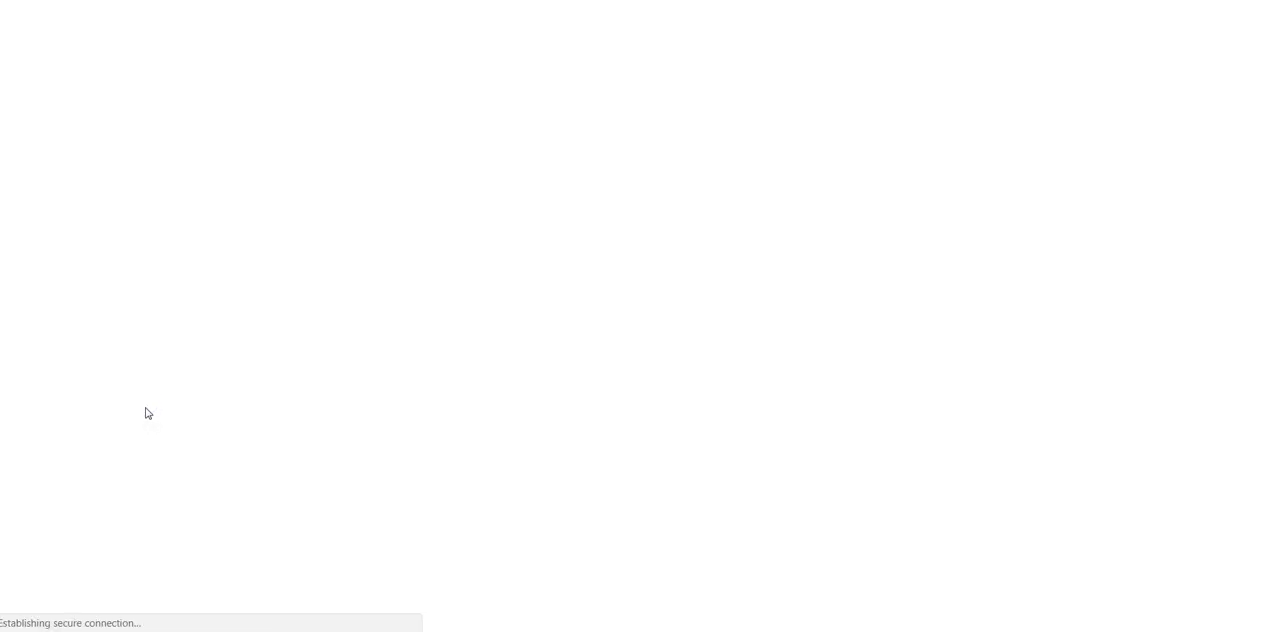
left_click(543, 23)
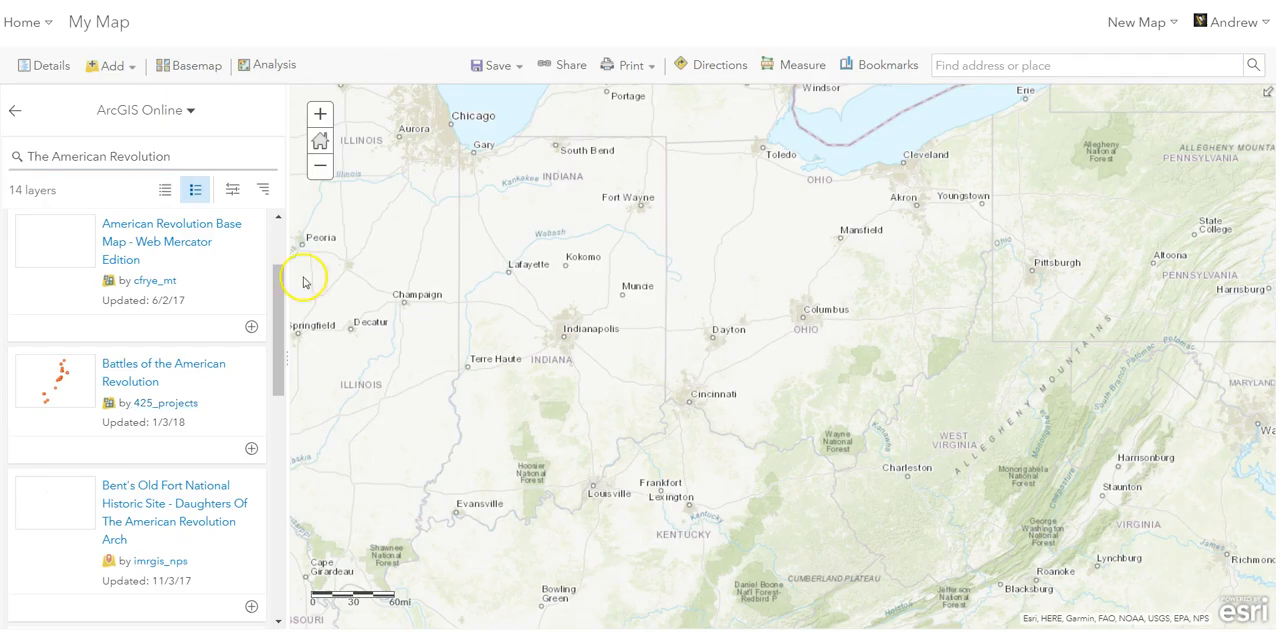
left_click(152, 372)
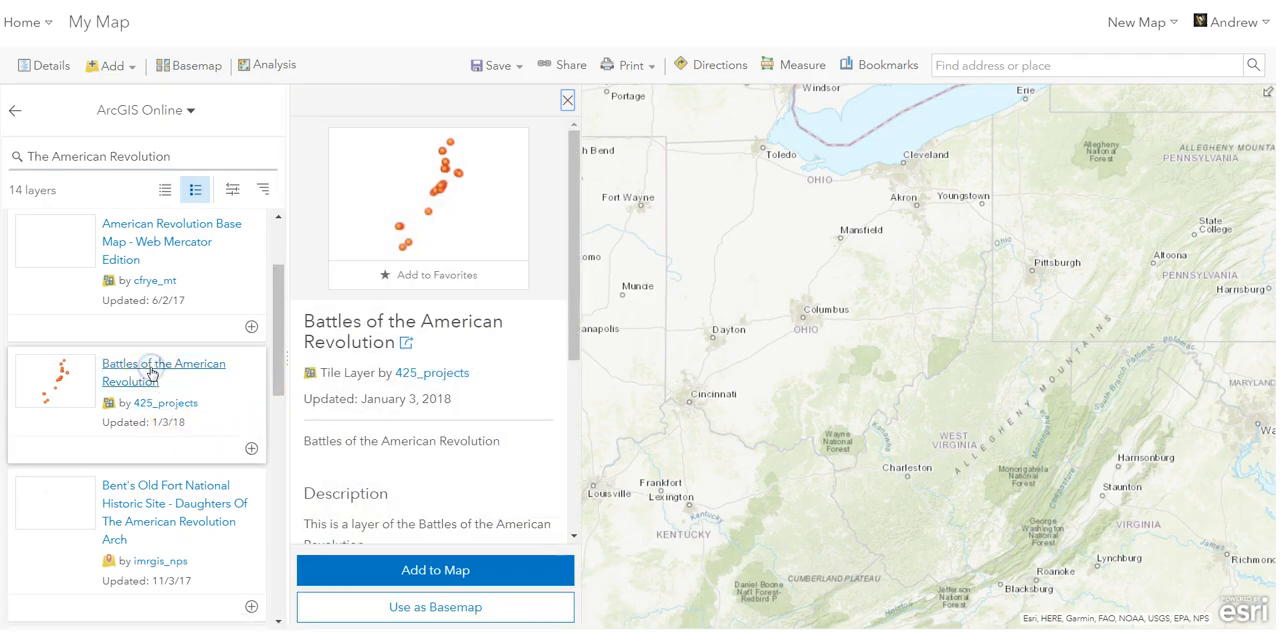
left_click_drag(576, 197, 558, 401)
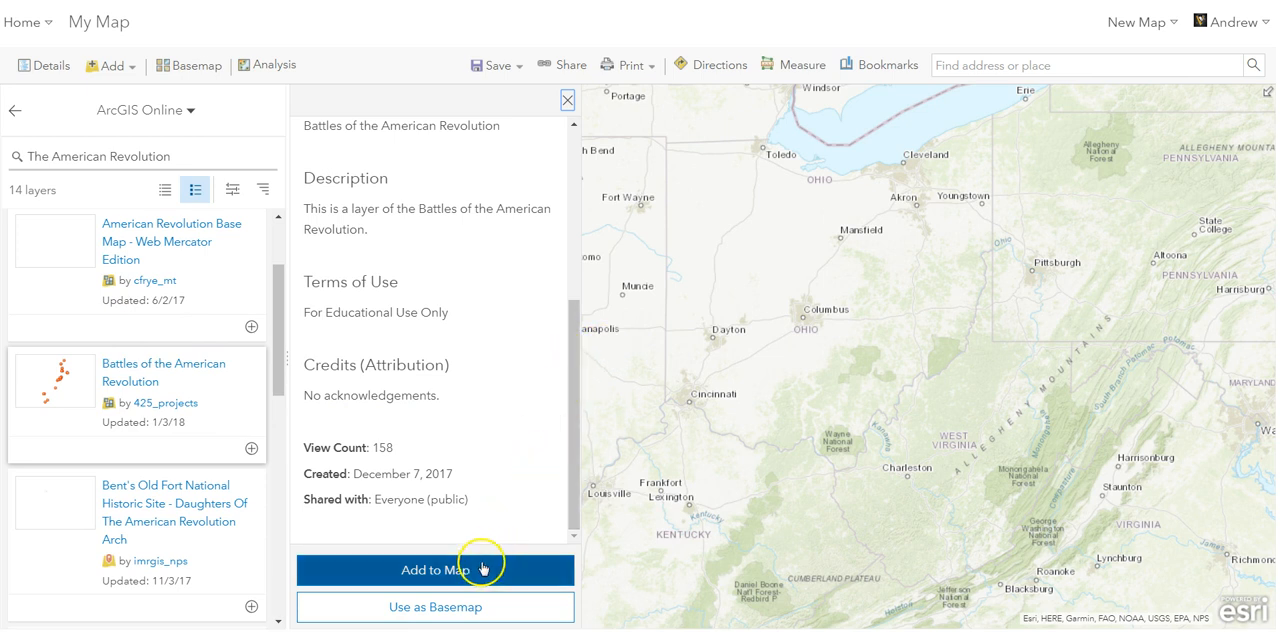
- Add the Battles of the American Revolution layer to the map, return to the contents and zoom to the layer's extent
left_click(389, 577)
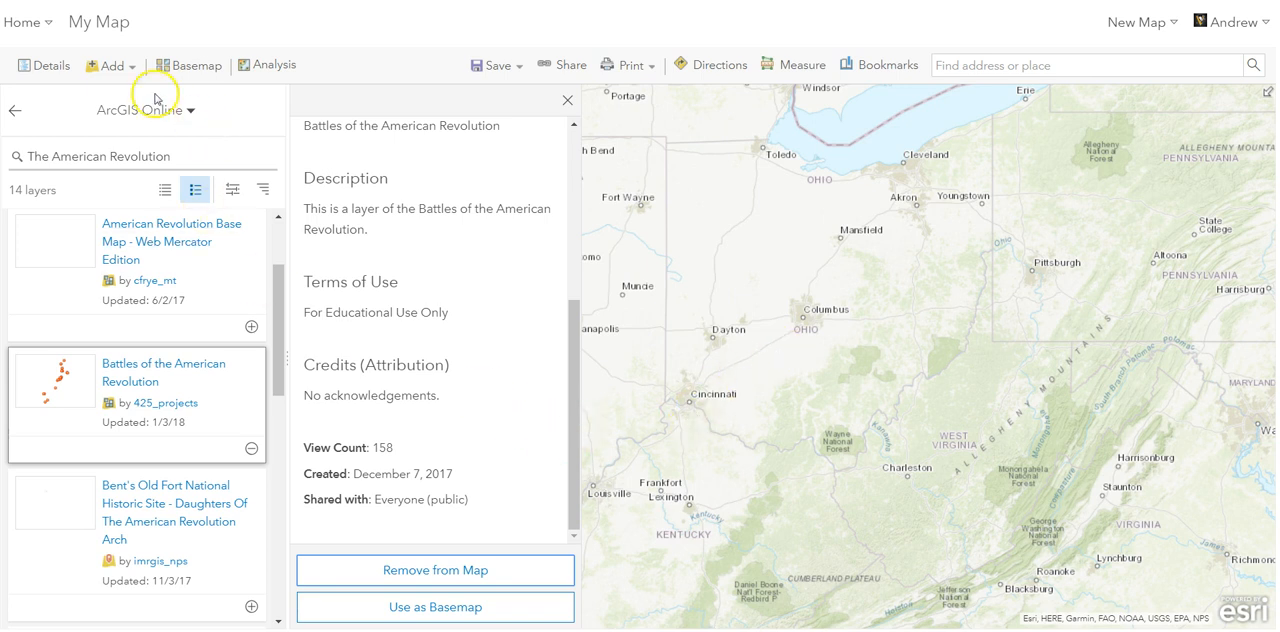
left_click(12, 113)
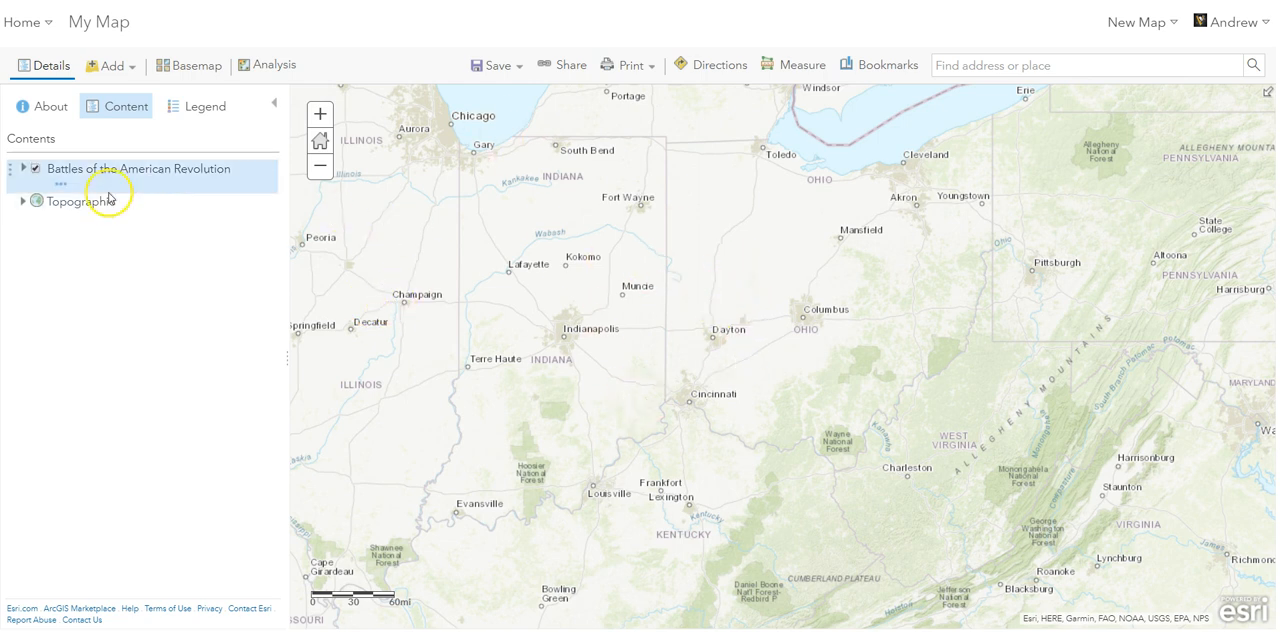
left_click(58, 189)
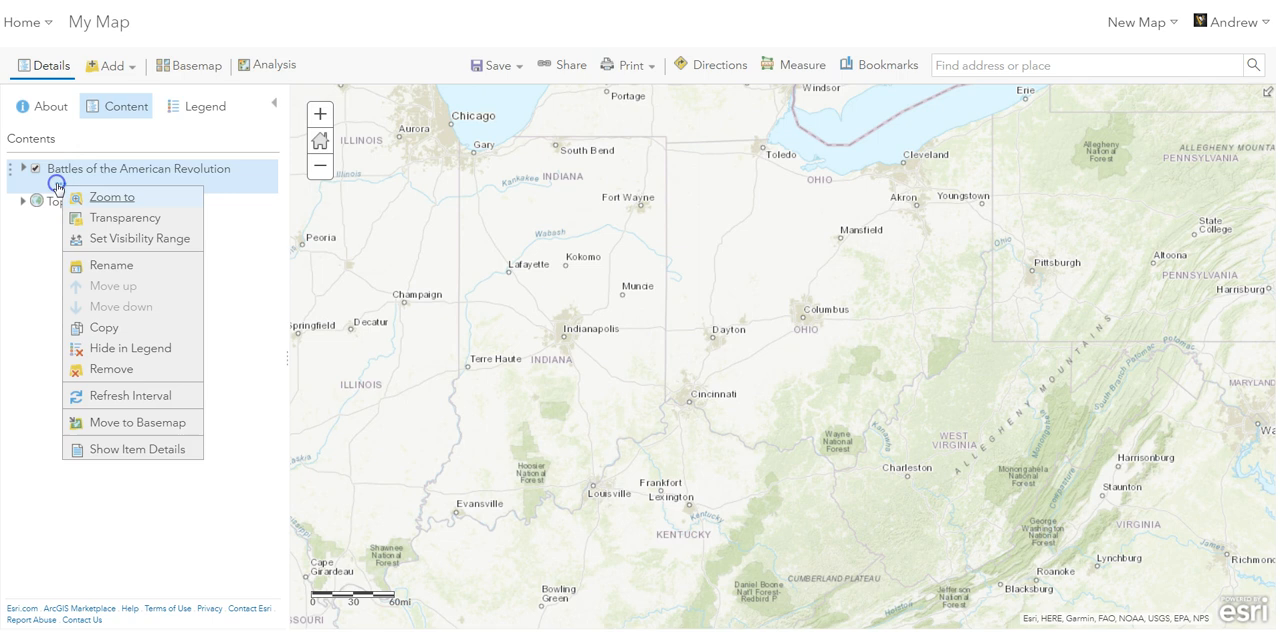
left_click(98, 200)
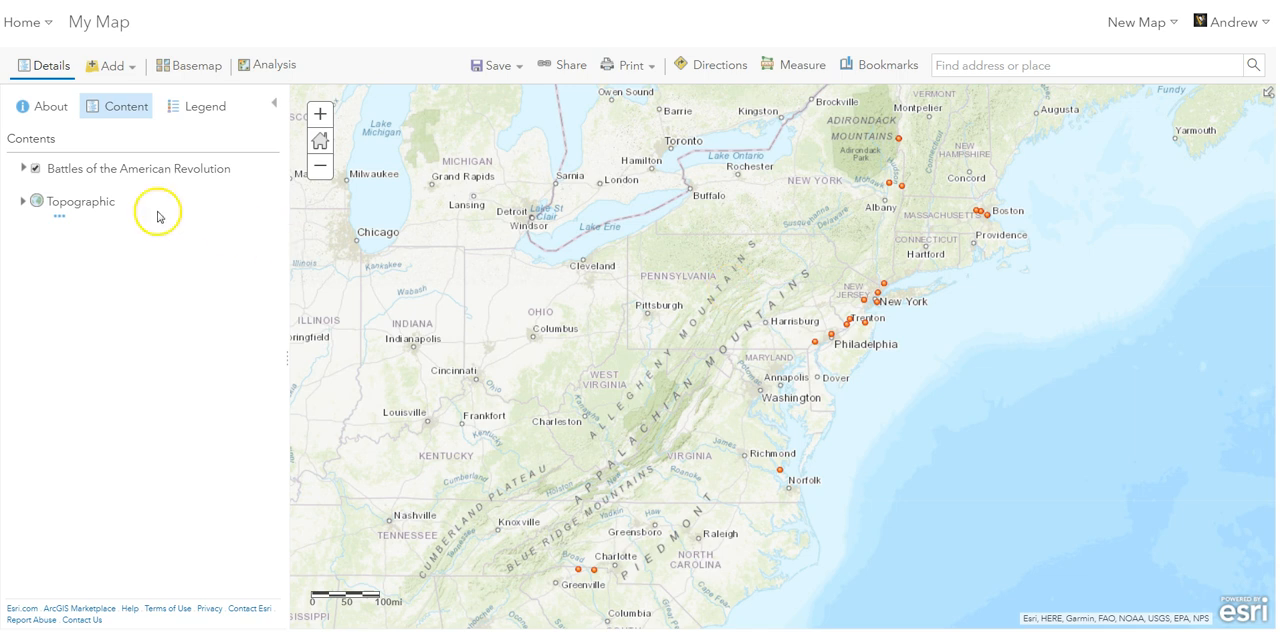
- Remove the Battles of the American Revolution layer from the map
left_click(66, 186)
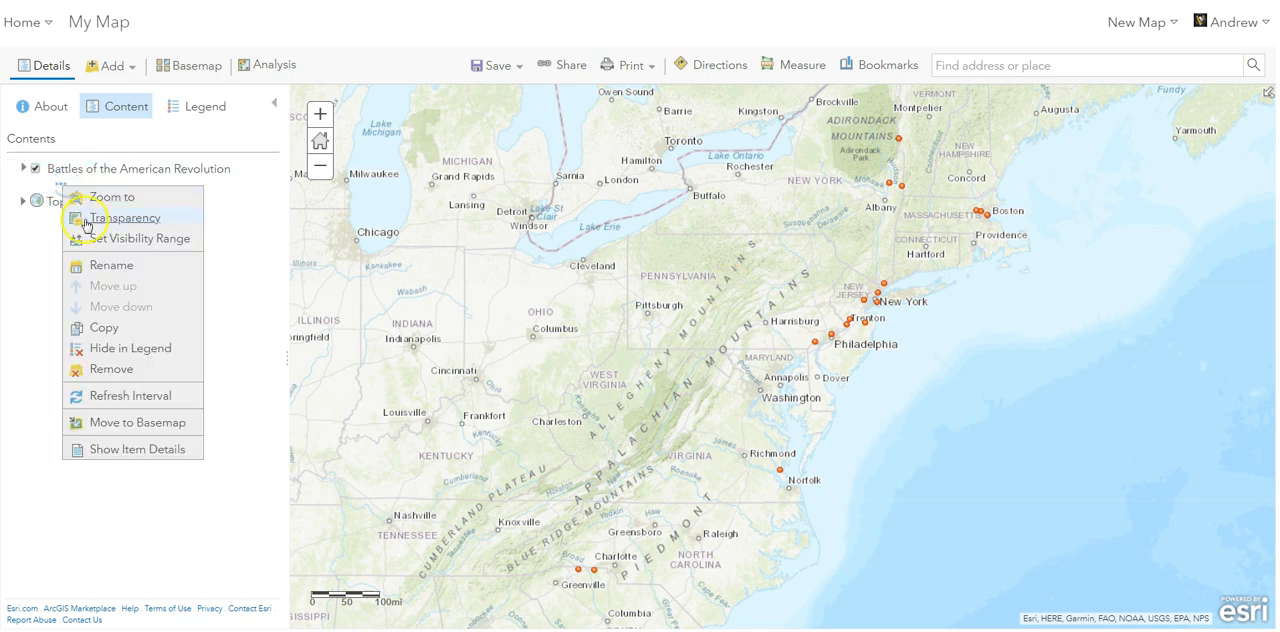
left_click(111, 370)
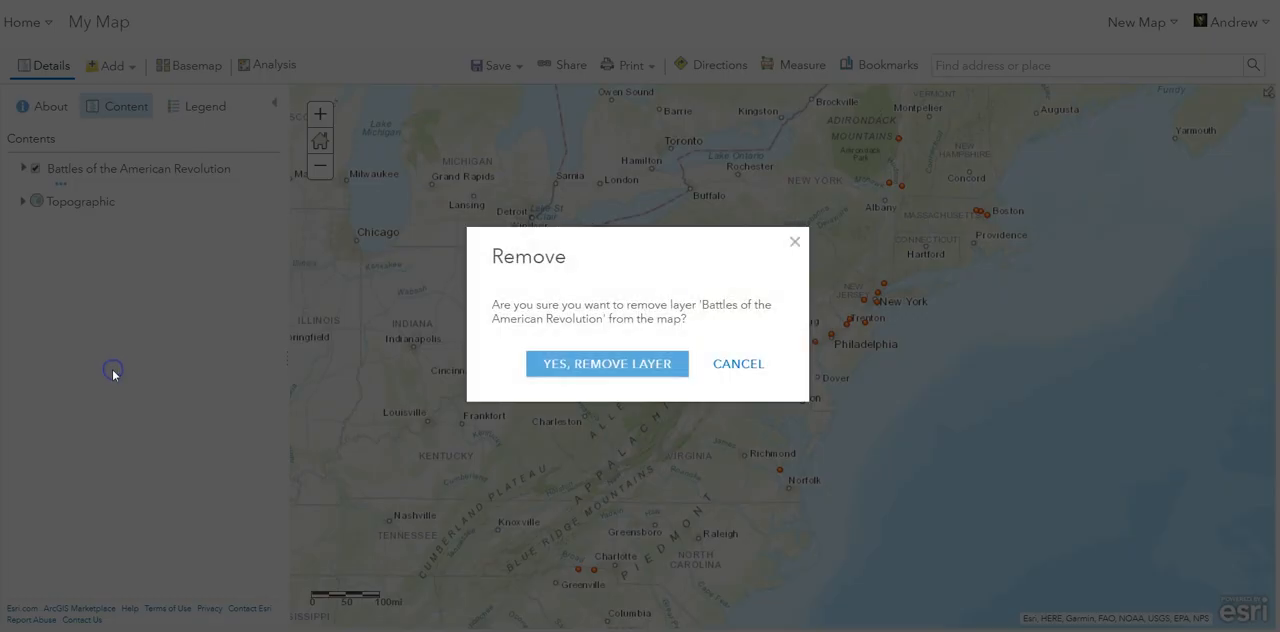
left_click(553, 364)
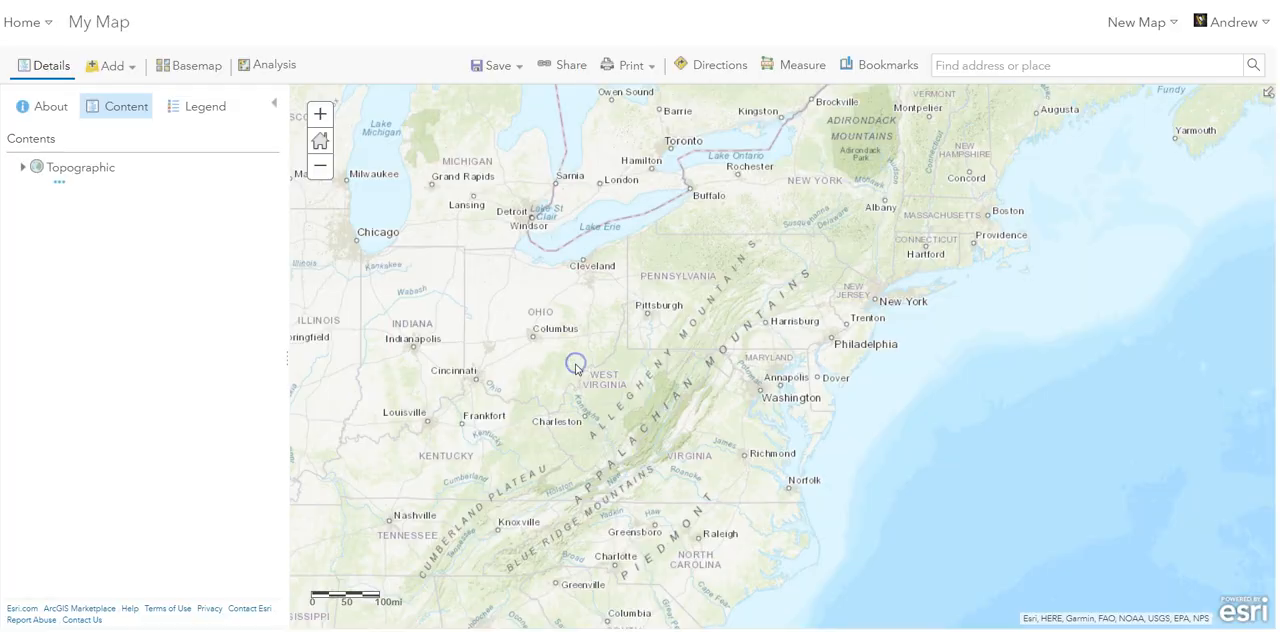
- Reopen the ArcGIS Online layer search and examine the whole list of results for "The American Revolution"
left_click(110, 66)
left_click(118, 95)
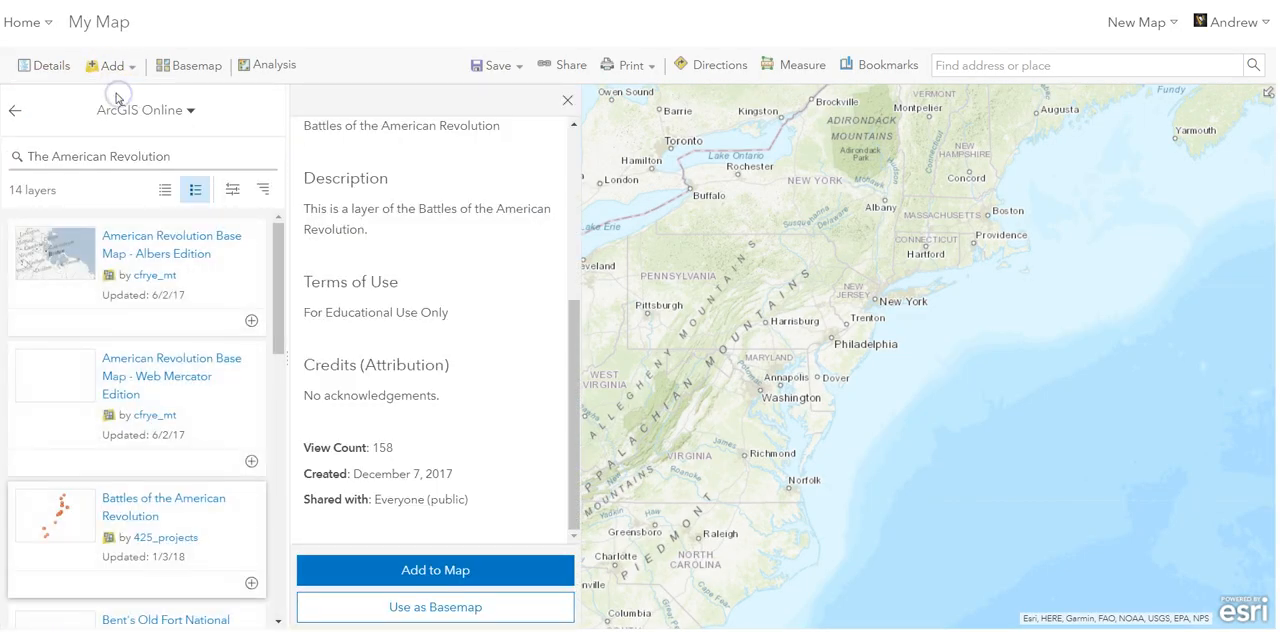
scroll(160, 368, "down", 3)
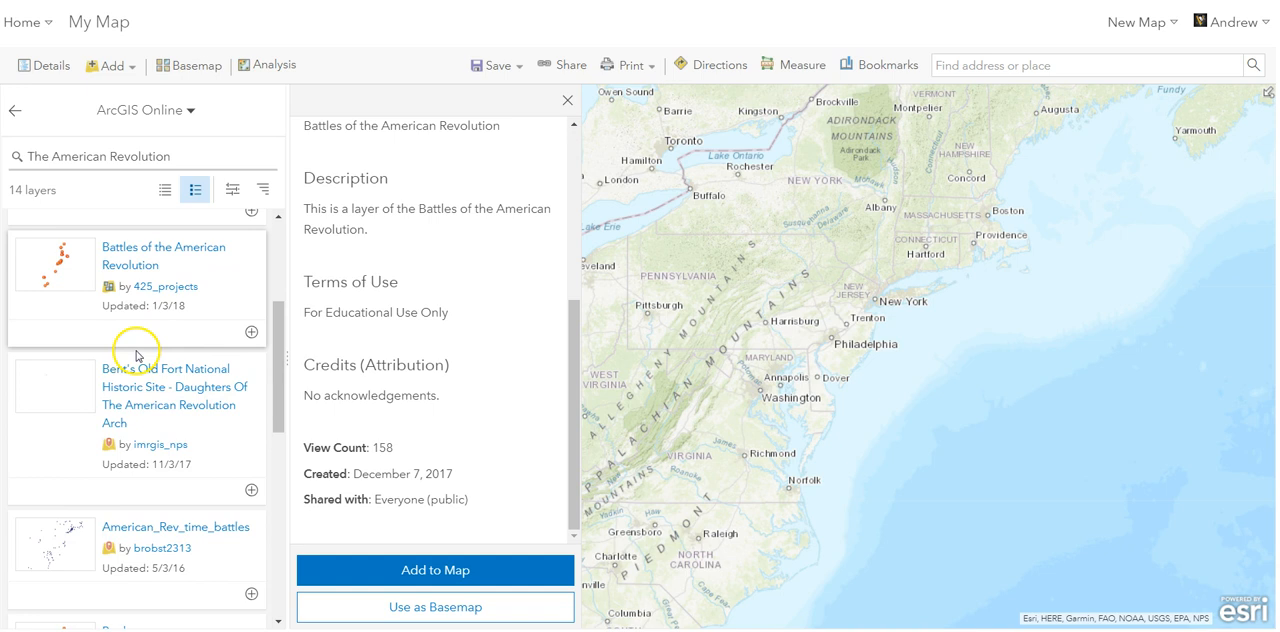
scroll(137, 349, "down", 1)
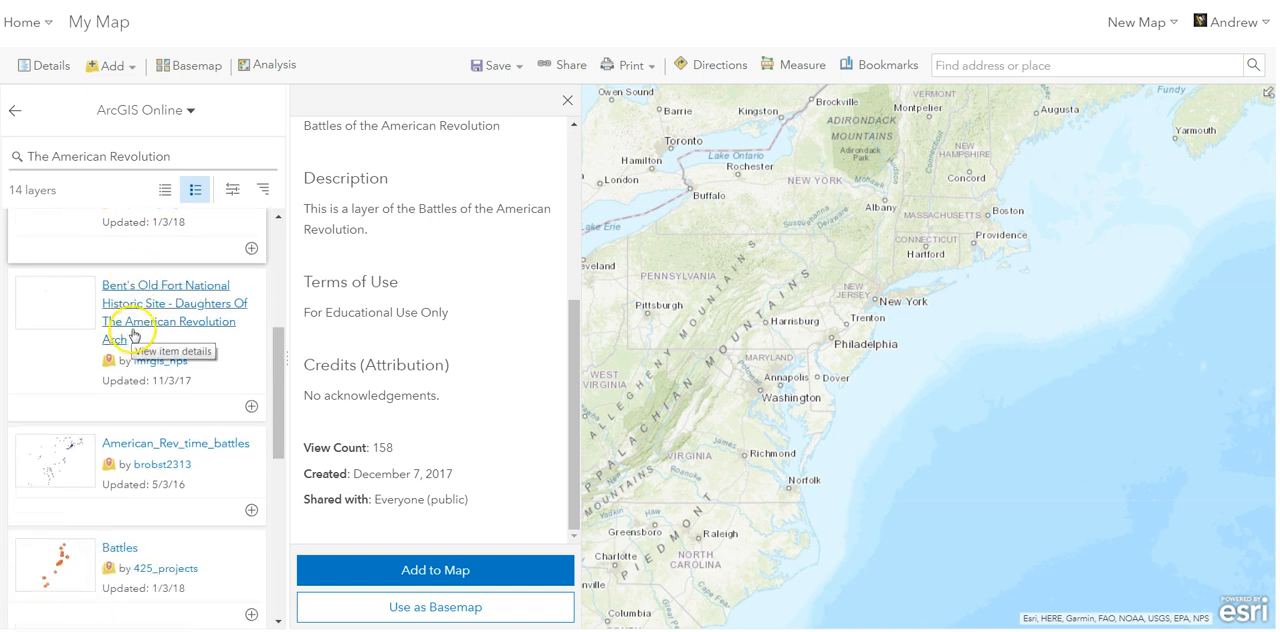
scroll(135, 345, "down", 2)
scroll(125, 322, "down", 1)
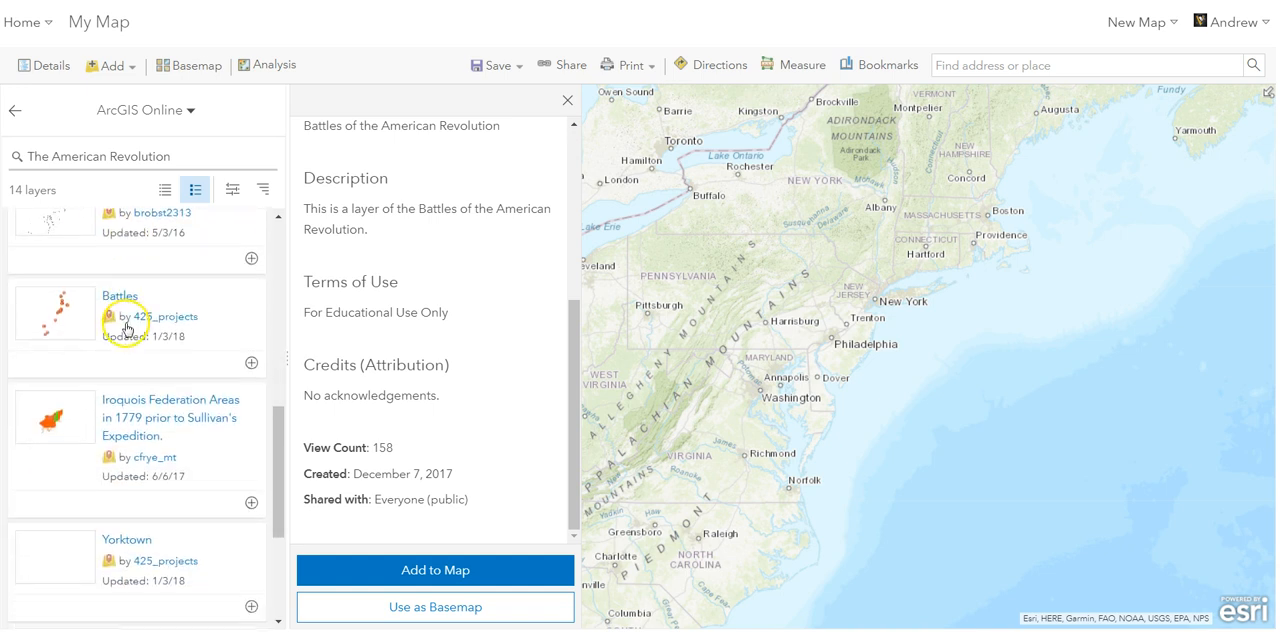
scroll(124, 328, "down", 3)
scroll(110, 320, "up", 6)
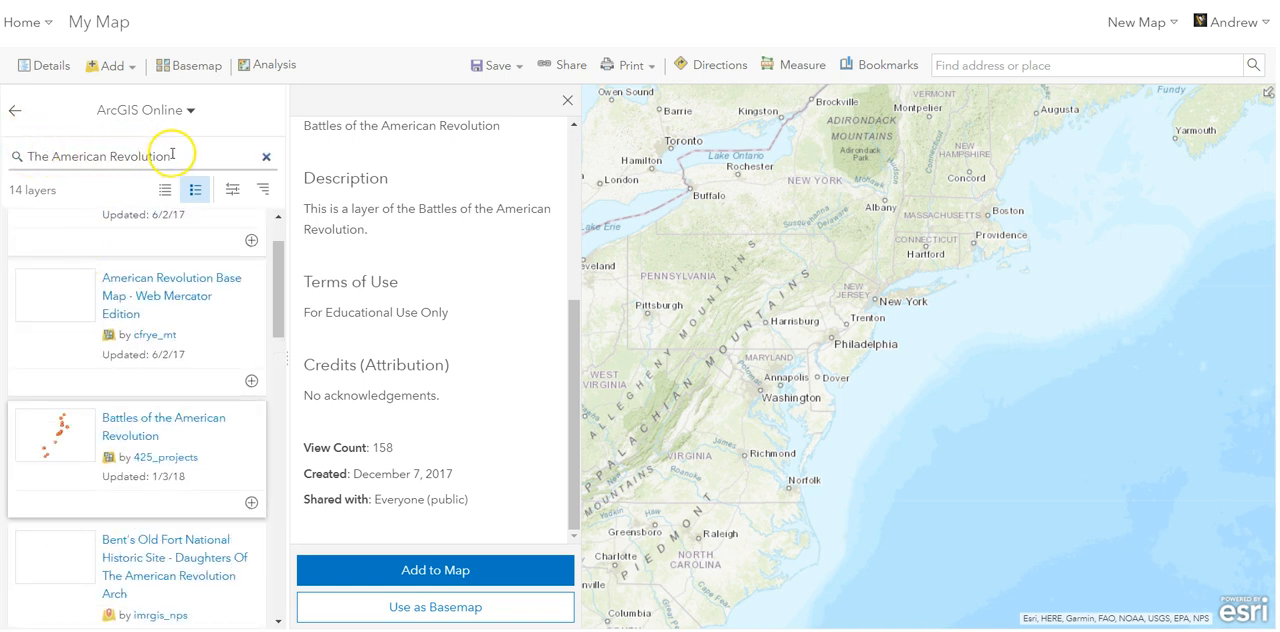
scroll(125, 330, "down", 3)
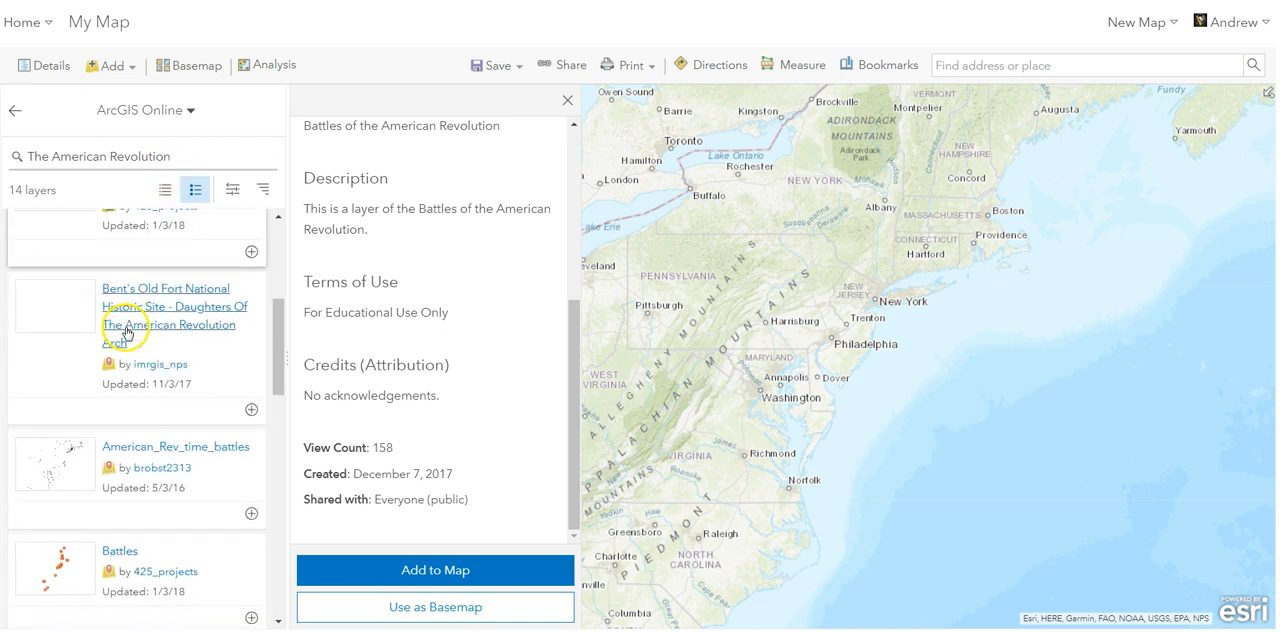
scroll(125, 333, "down", 5)
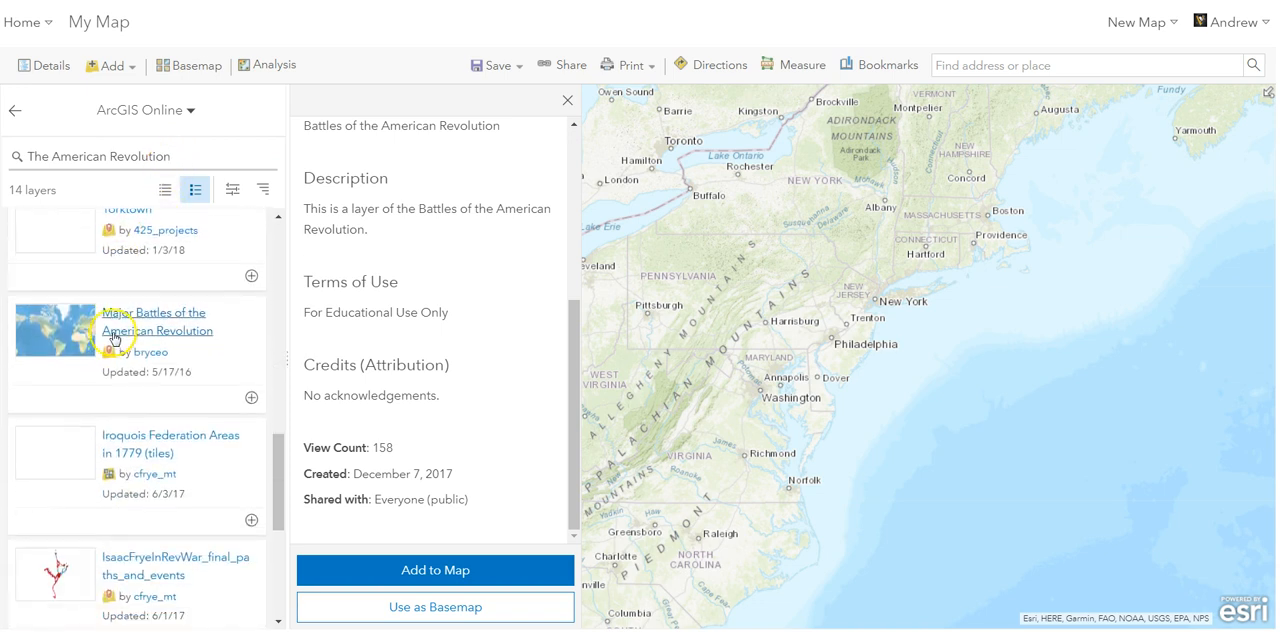
scroll(180, 372, "down", 1)
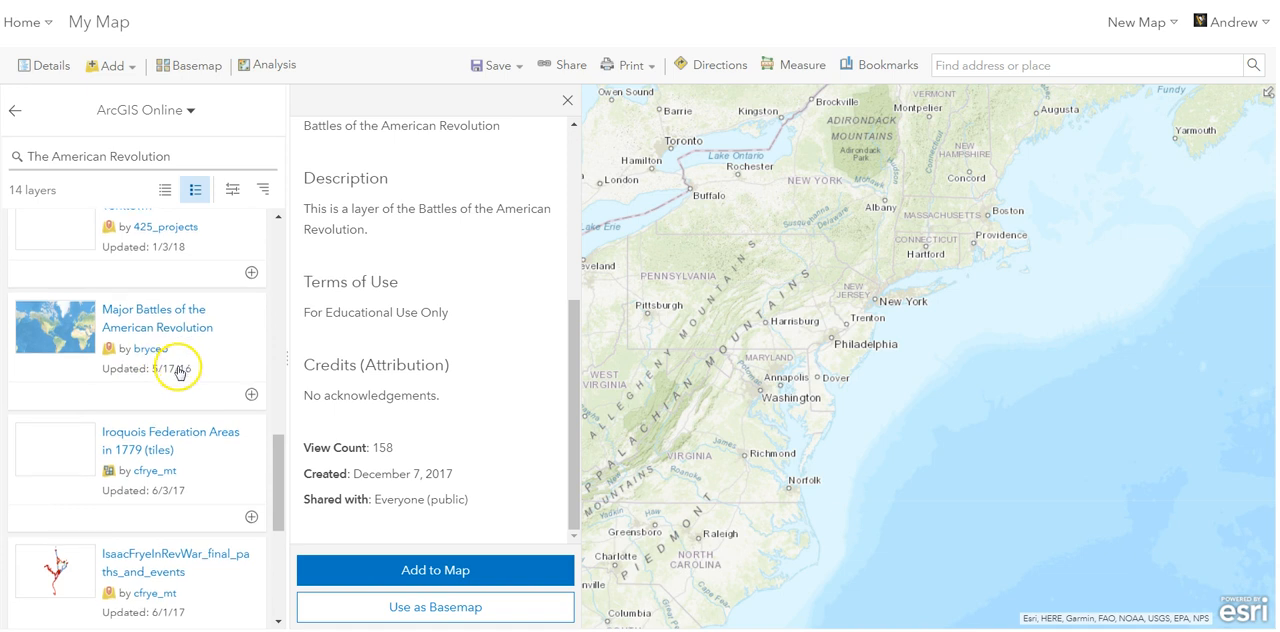
scroll(175, 372, "down", 3)
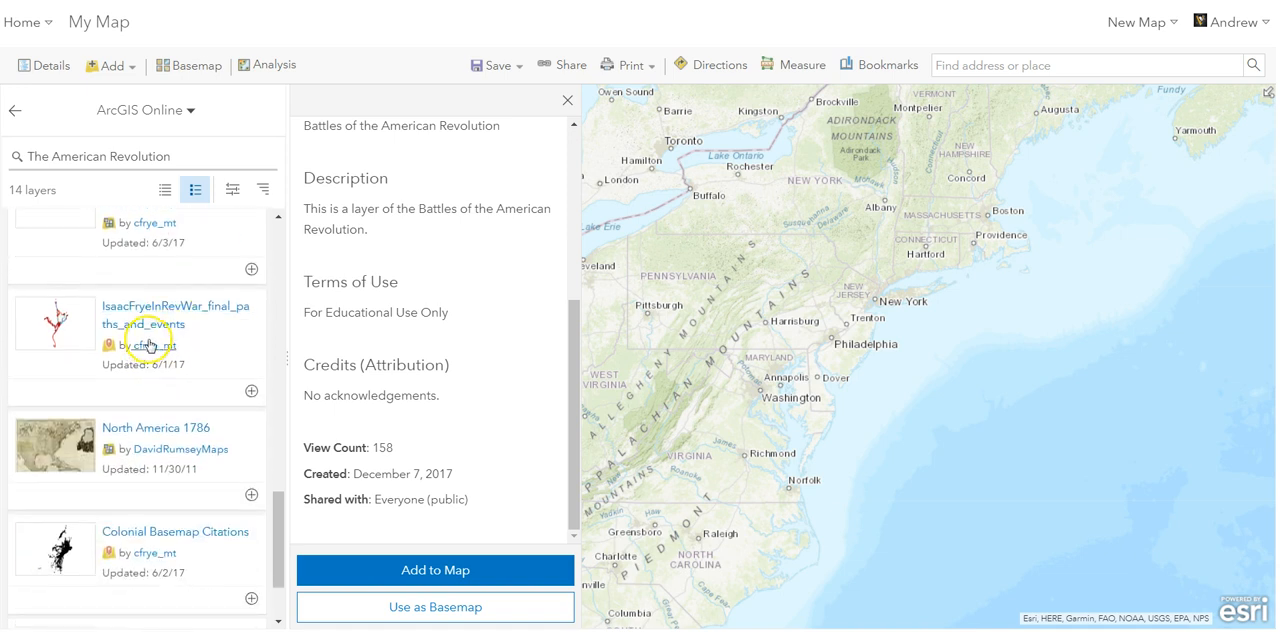
scroll(150, 350, "down", 1)
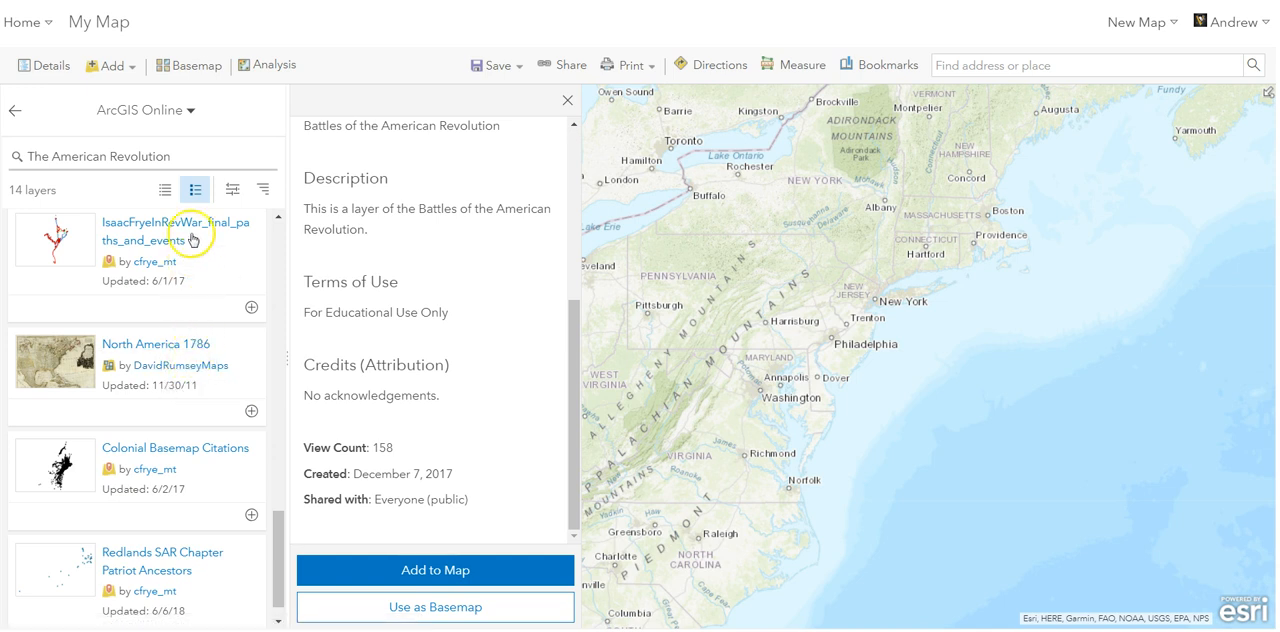
- Search ArcGIS Online for "David Rumsey Maps" layers instead
left_click_drag(177, 156, 6, 165)
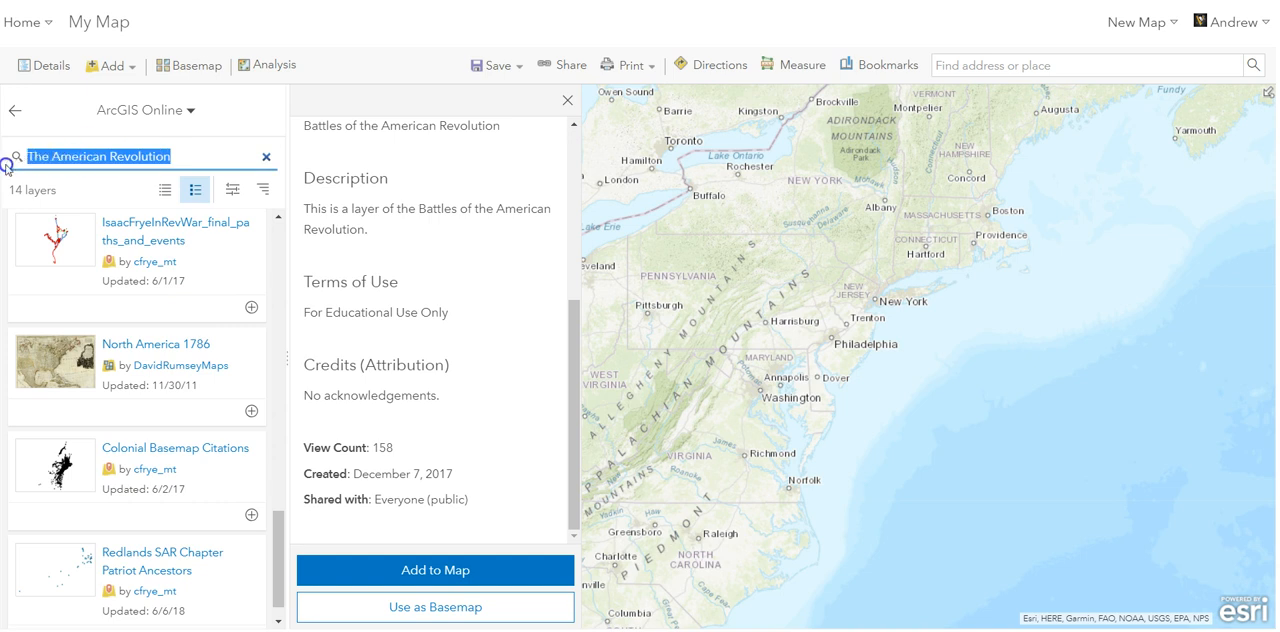
type("David Rum")
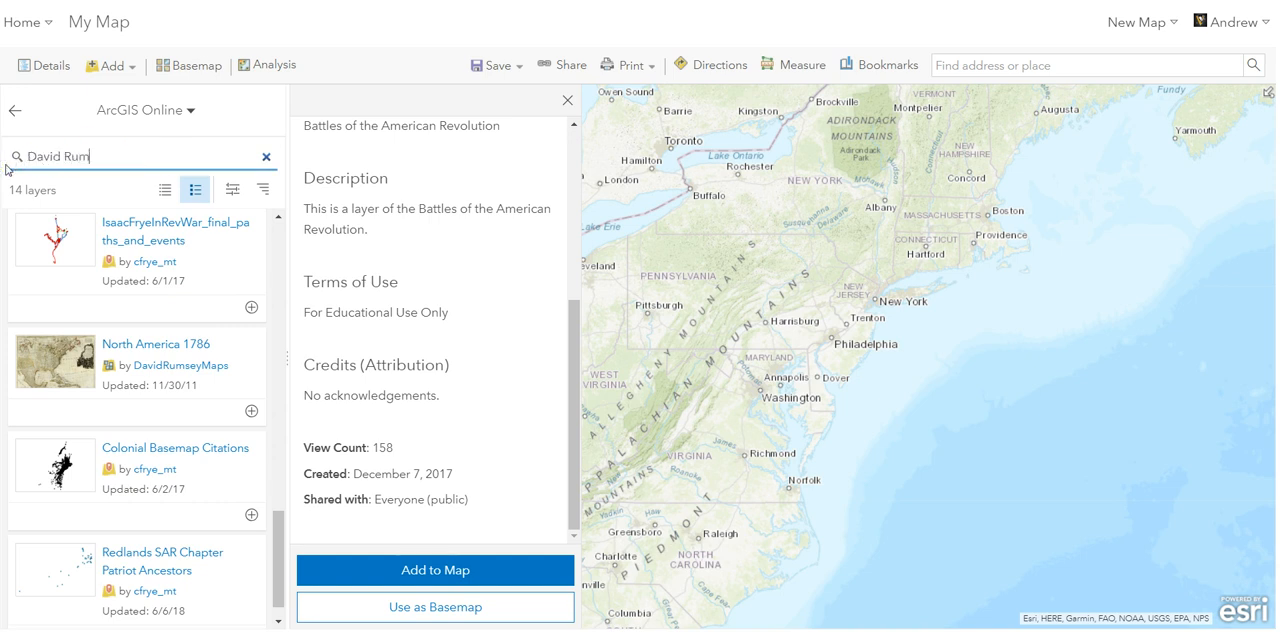
type("sey Maps")
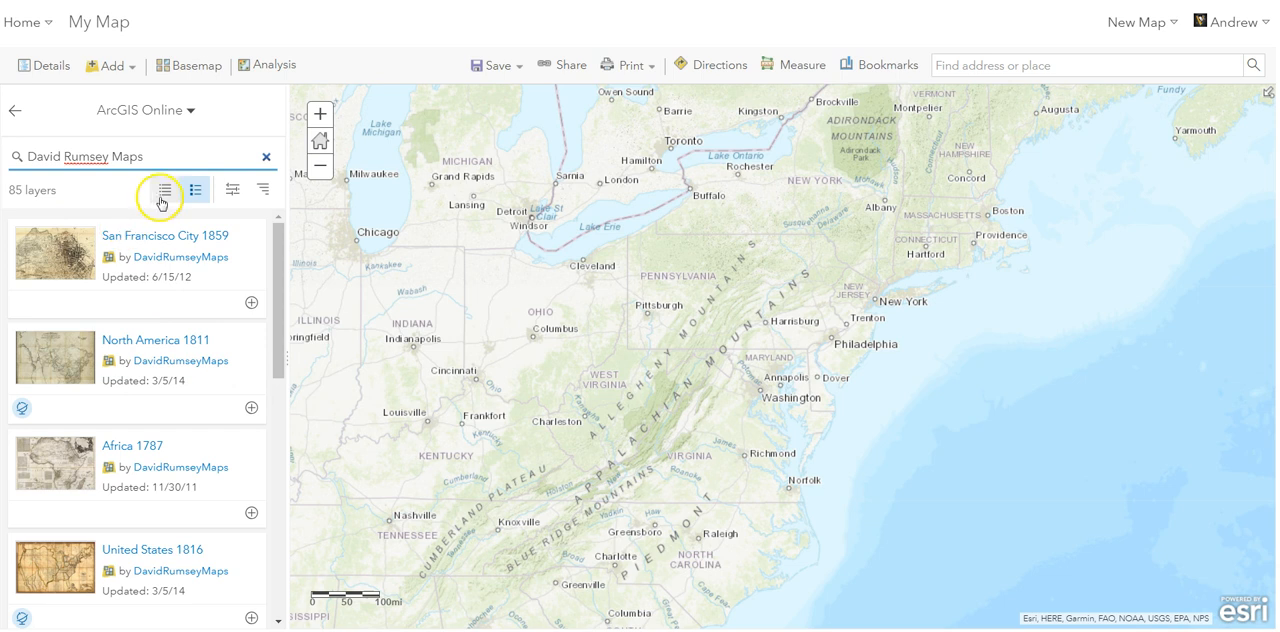
- Add the North America 1811 layer from the search results to the map and return to the map's contents
left_click_drag(284, 256, 289, 379)
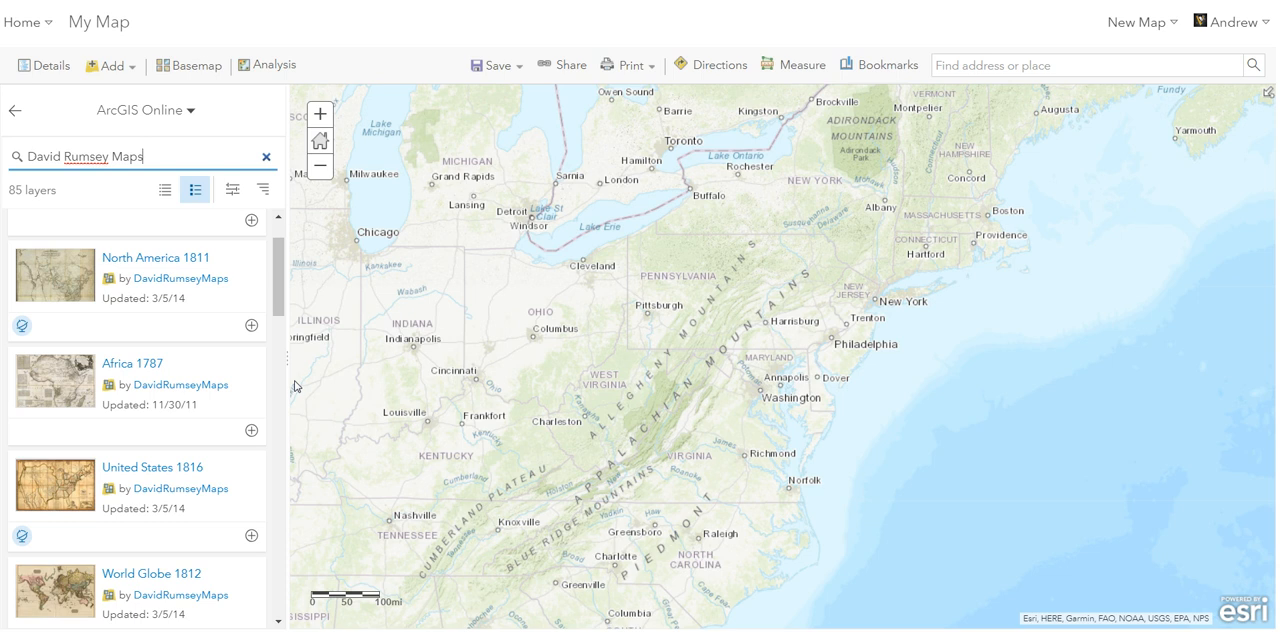
left_click(251, 328)
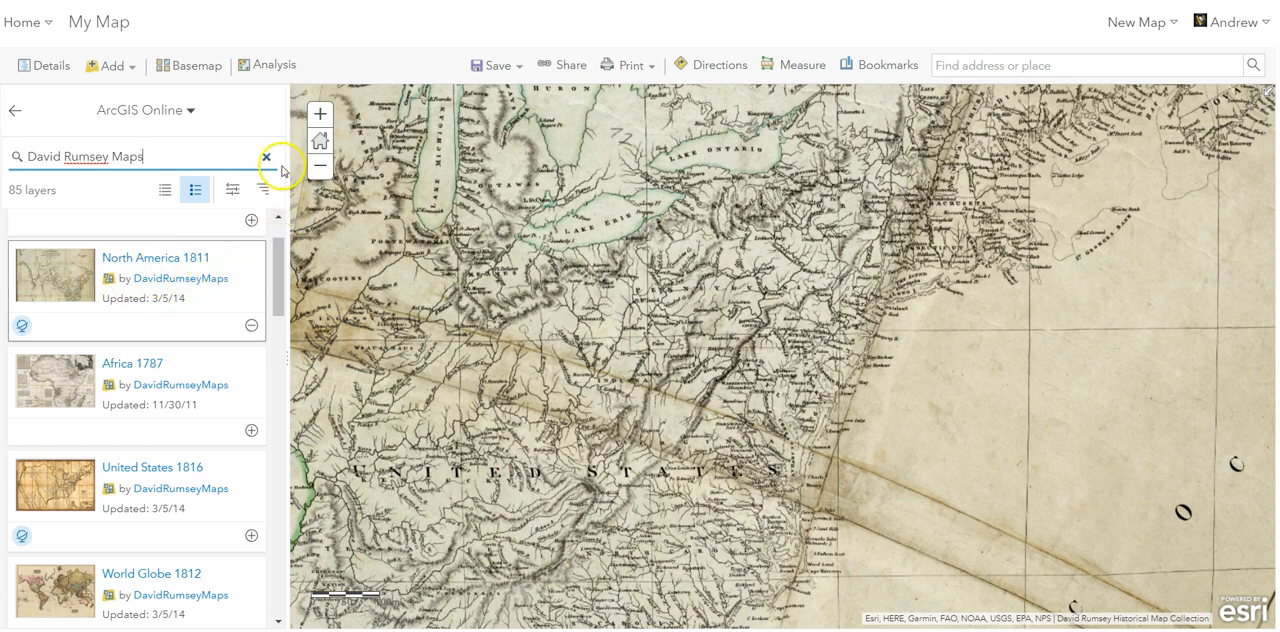
left_click(15, 110)
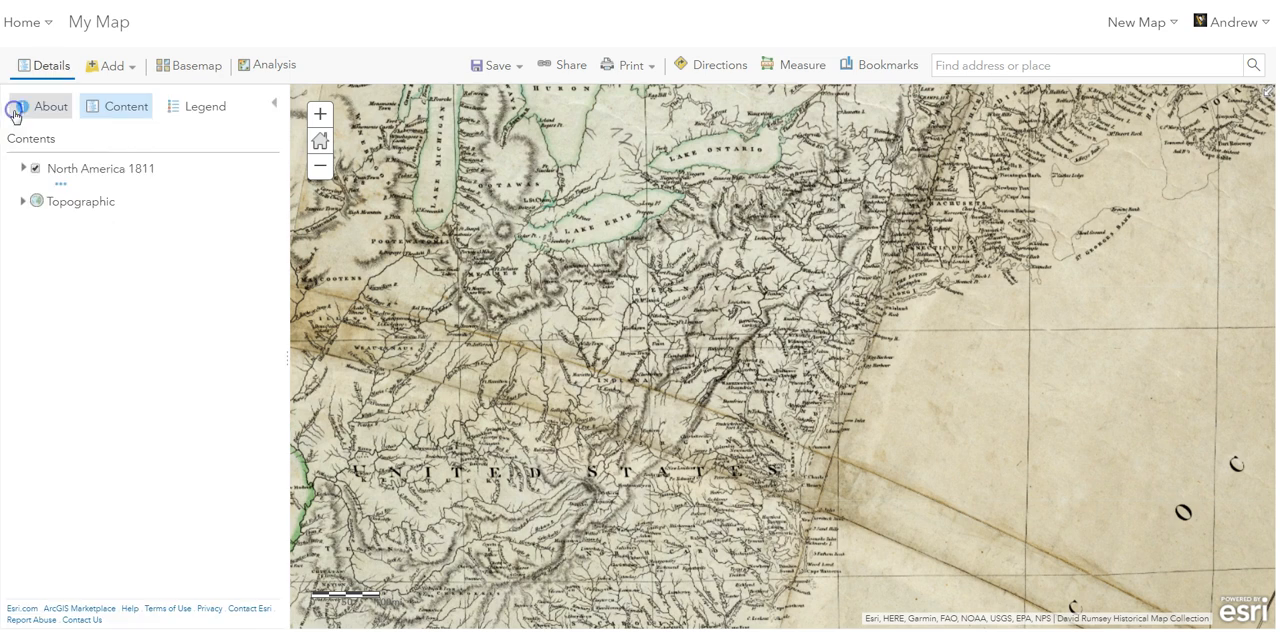
- Examine the North America 1811 historical map at several scales, from the whole United States down to southern Pennsylvania
left_click_drag(737, 380, 1003, 385)
scroll(945, 398, "down", 2)
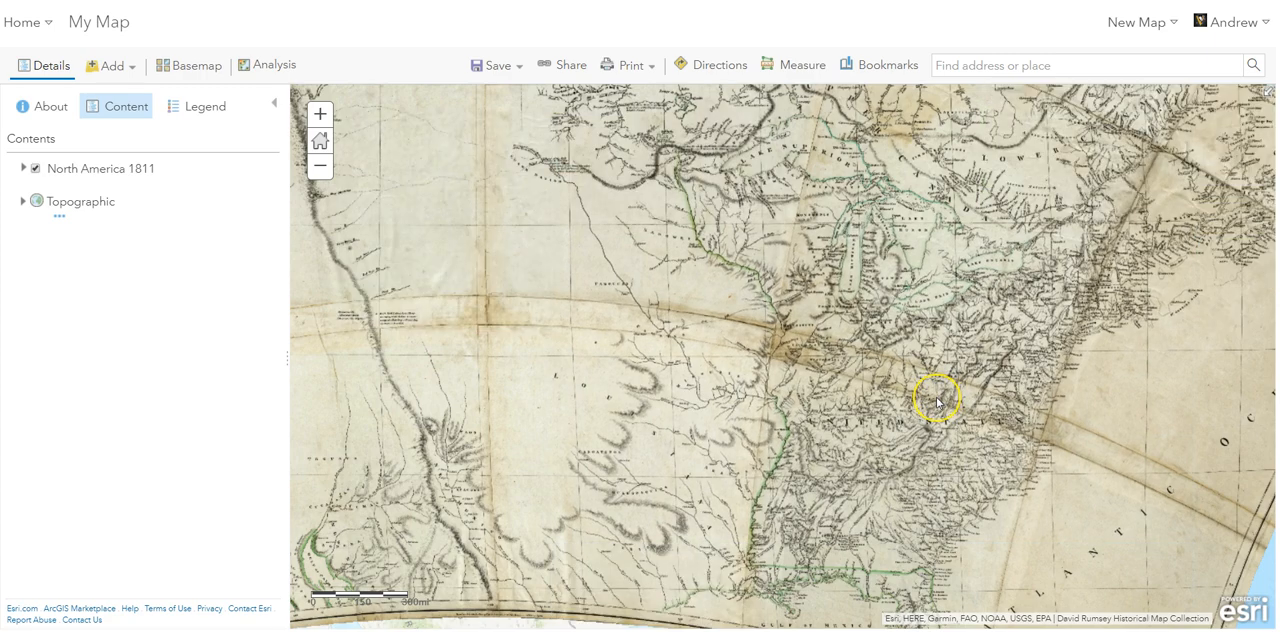
scroll(936, 399, "up", 3)
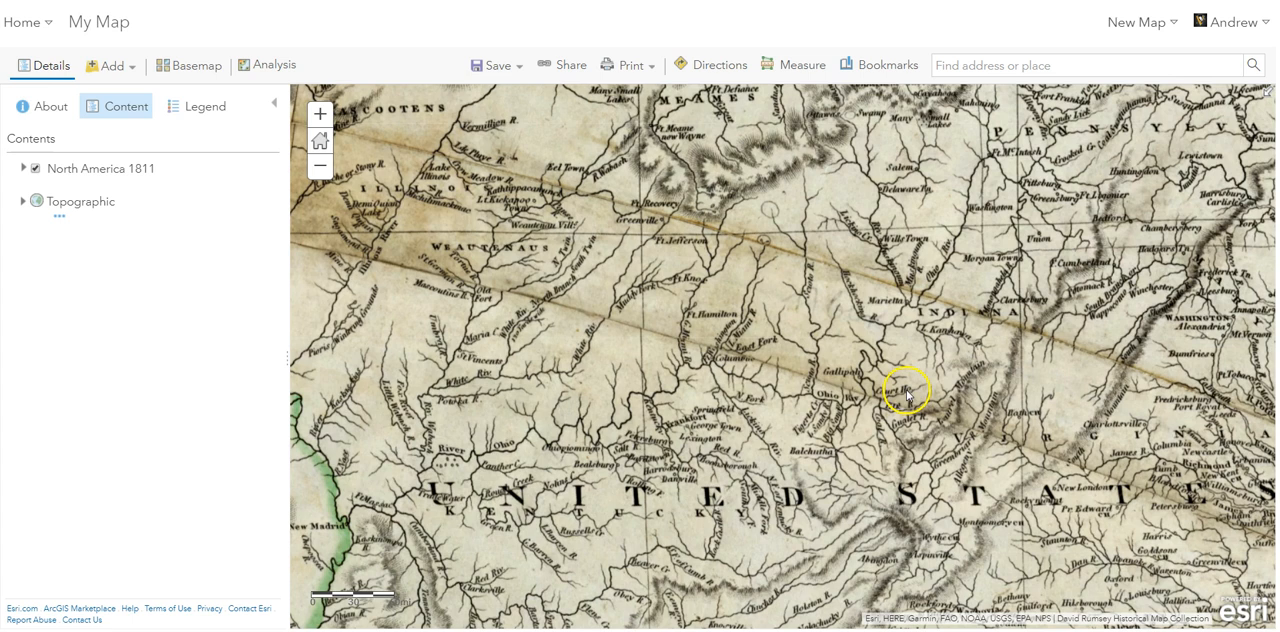
left_click_drag(914, 391, 519, 427)
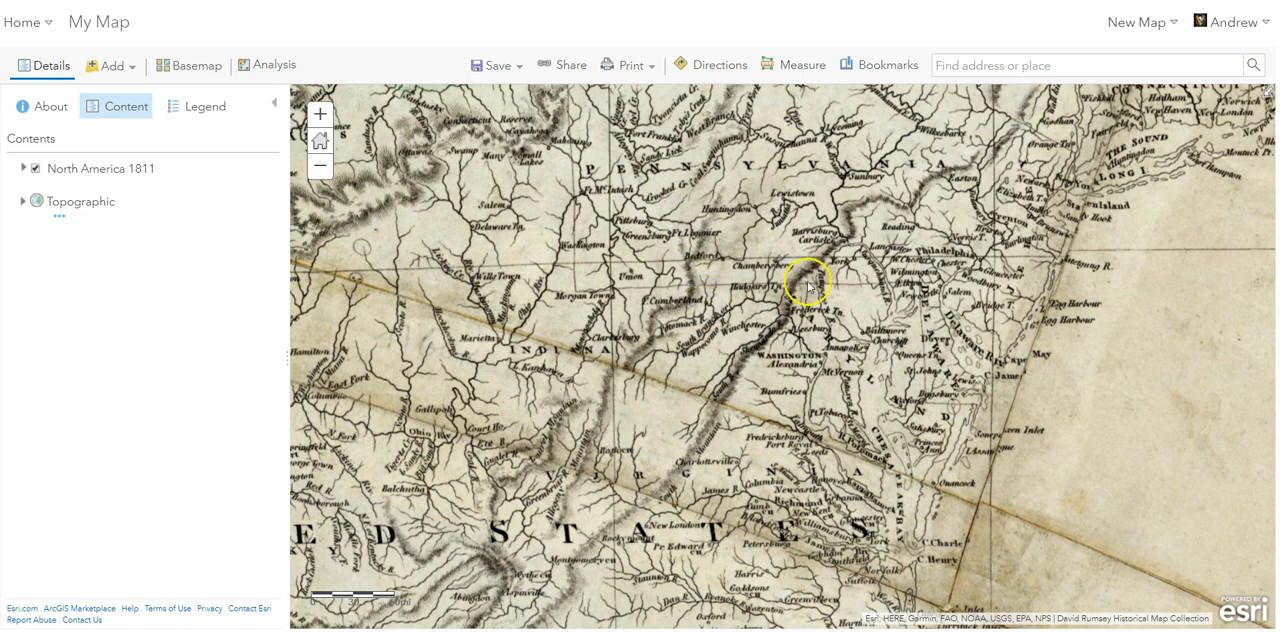
scroll(808, 280, "up", 3)
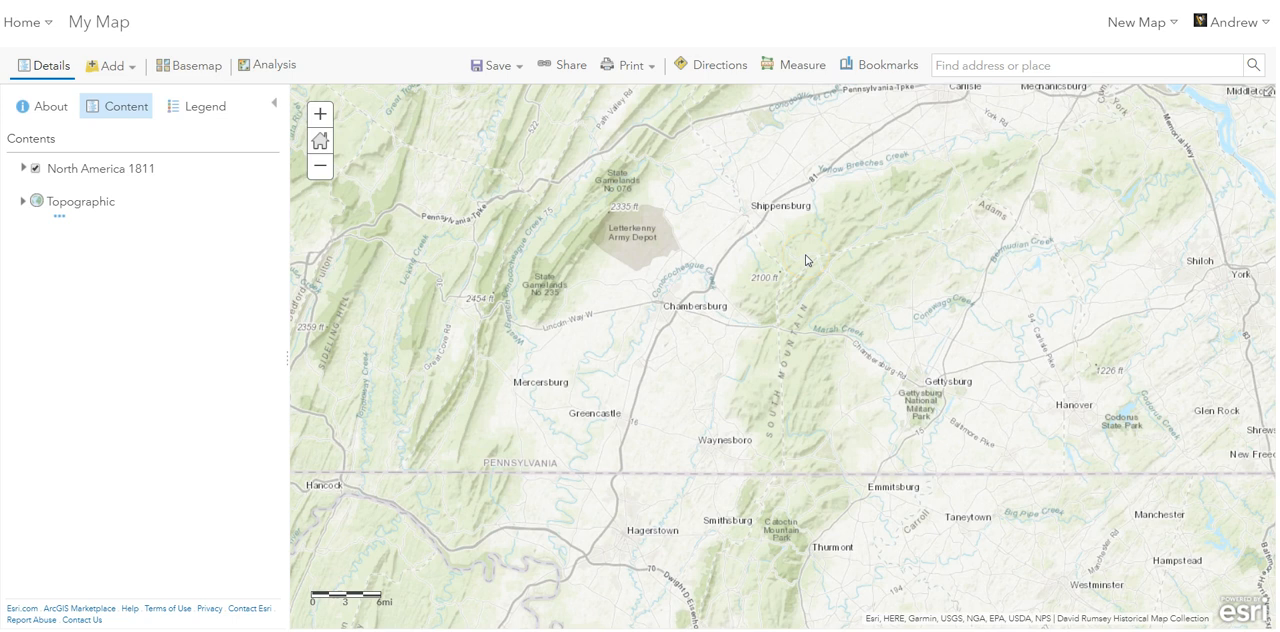
- Compare the North America 1811 historical map with the modern basemap around south-central Pennsylvania, from Chambersburg to Huntingdon, at several scales
scroll(805, 260, "down", 1)
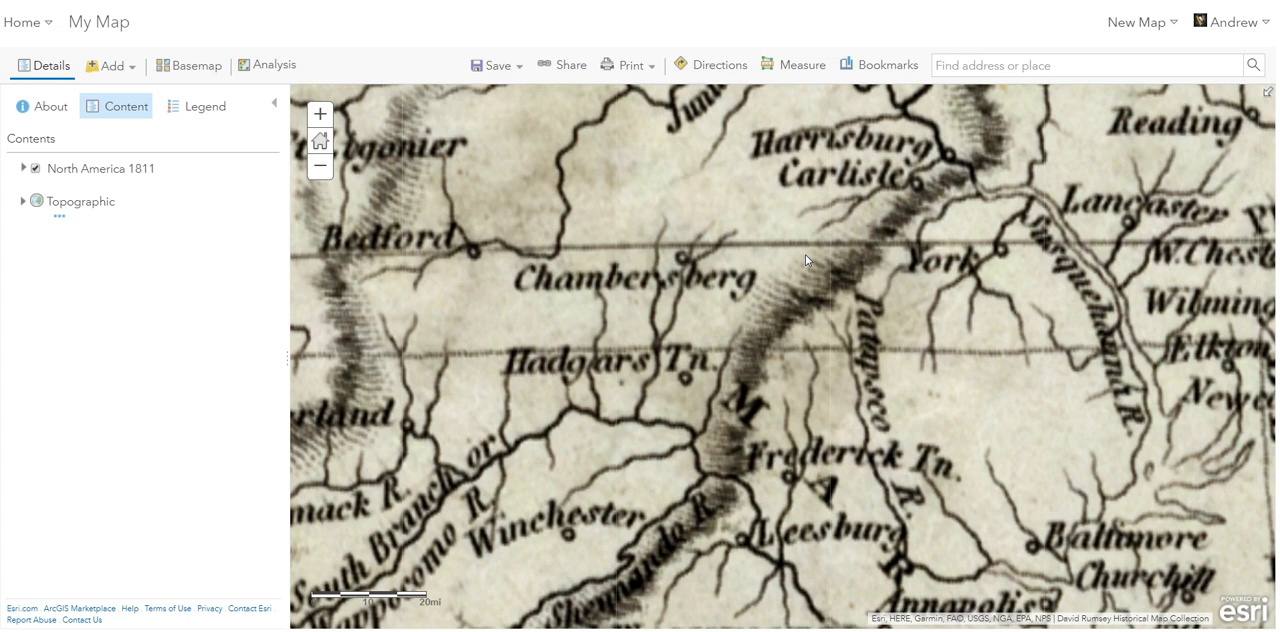
scroll(805, 255, "down", 1)
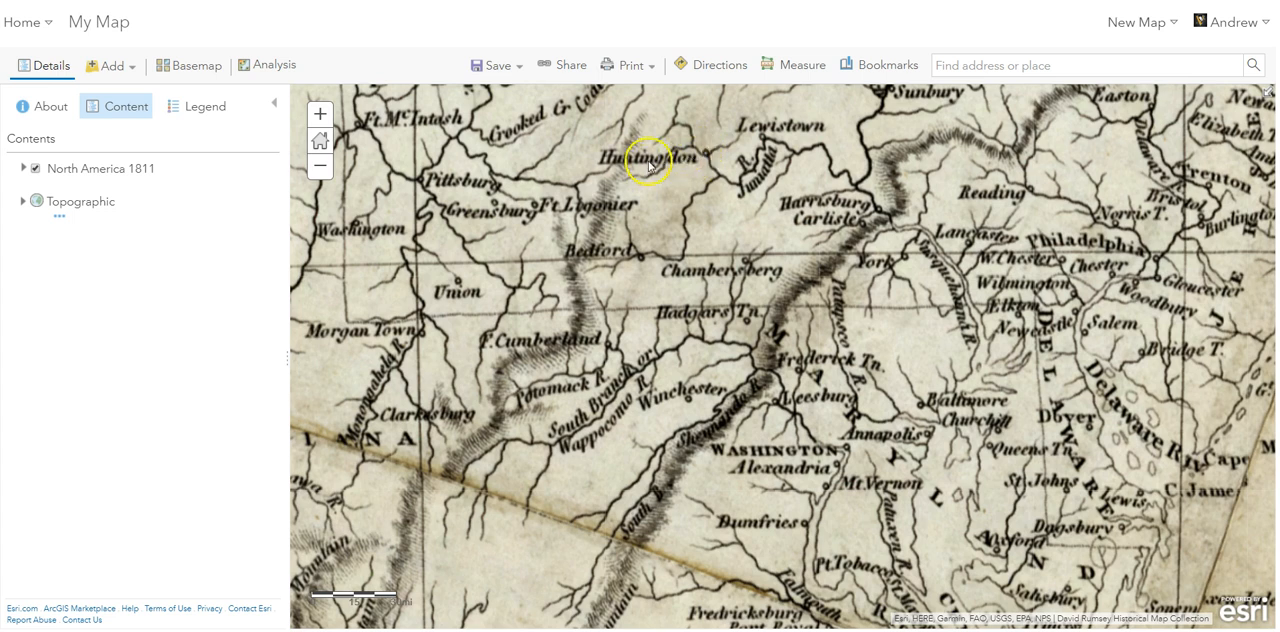
scroll(685, 185, "up", 1)
scroll(680, 185, "up", 2)
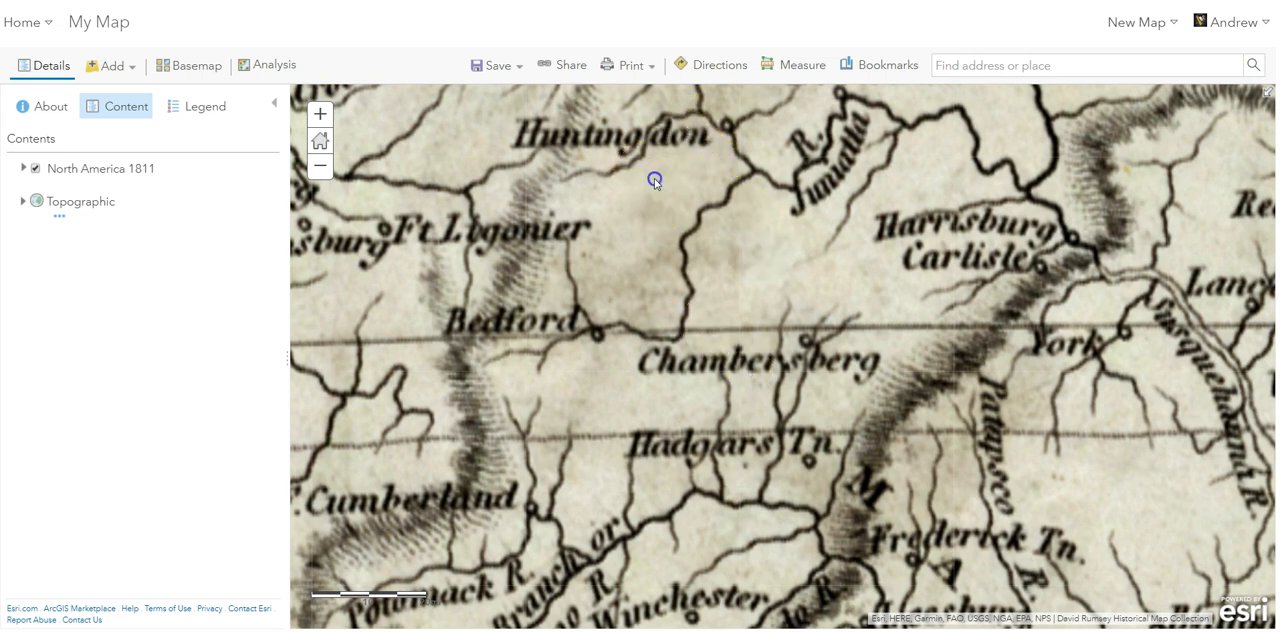
left_click_drag(654, 180, 711, 326)
scroll(718, 288, "up", 1)
scroll(714, 280, "down", 1)
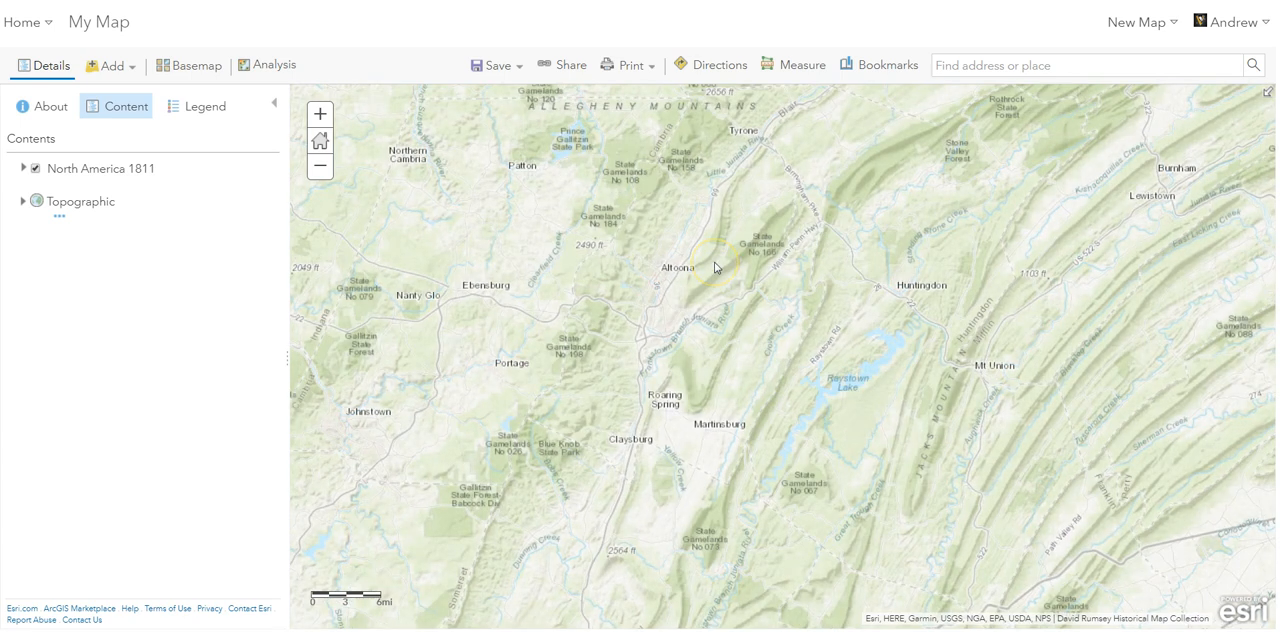
- Reopen the ArcGIS Online layer search and narrow it to "David Rumsey Maps Chicago"
left_click(114, 68)
left_click(117, 94)
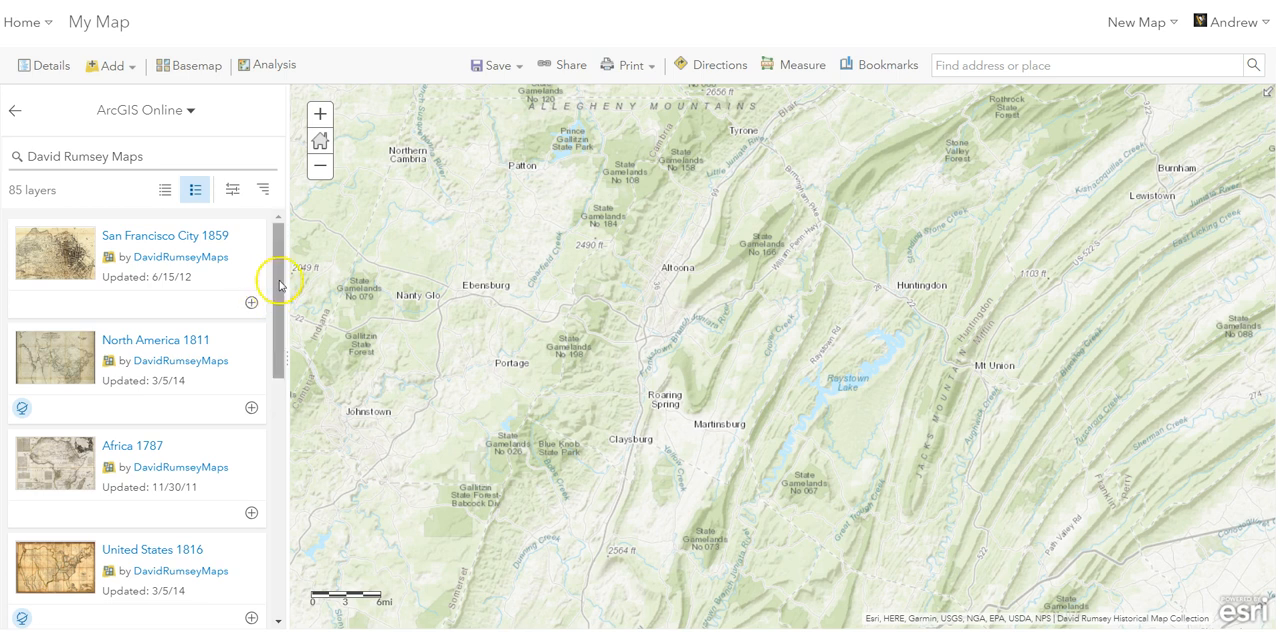
left_click_drag(283, 280, 290, 521)
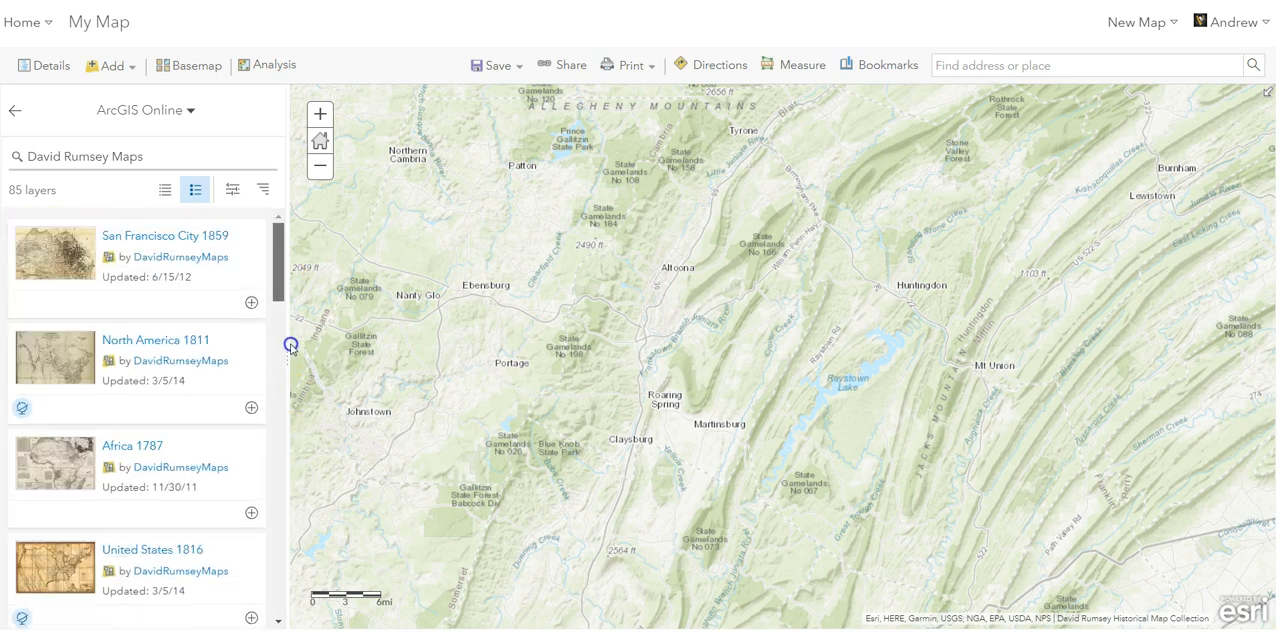
left_click(170, 156)
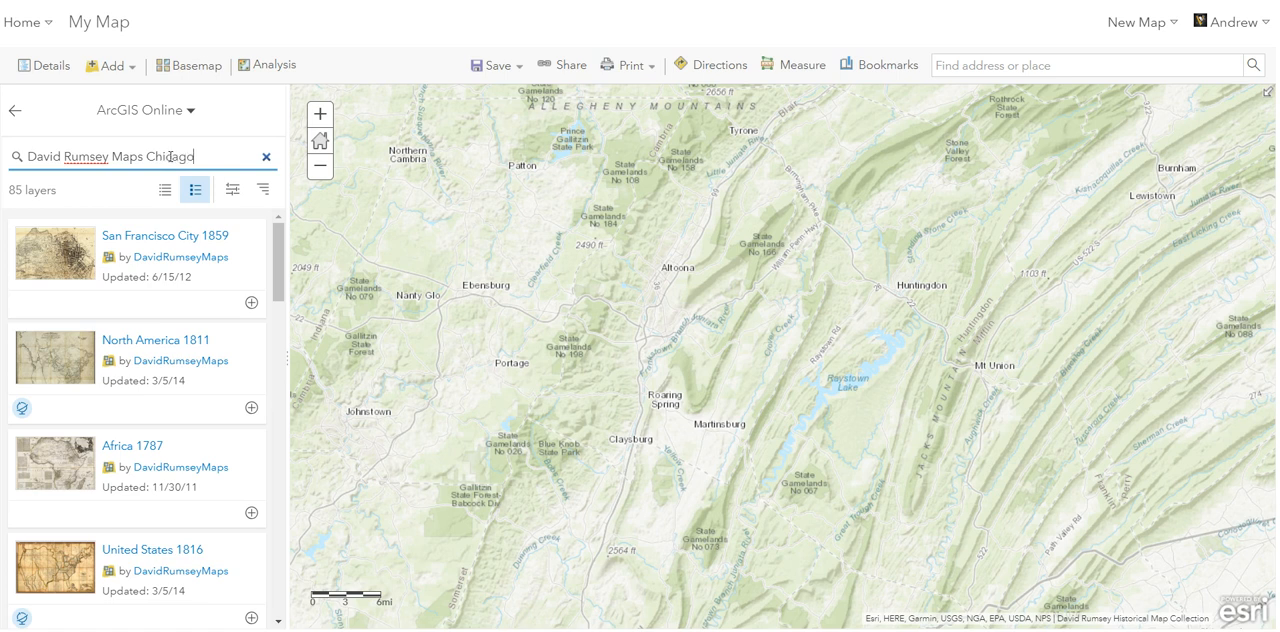
type("Chicago")
key("Return")
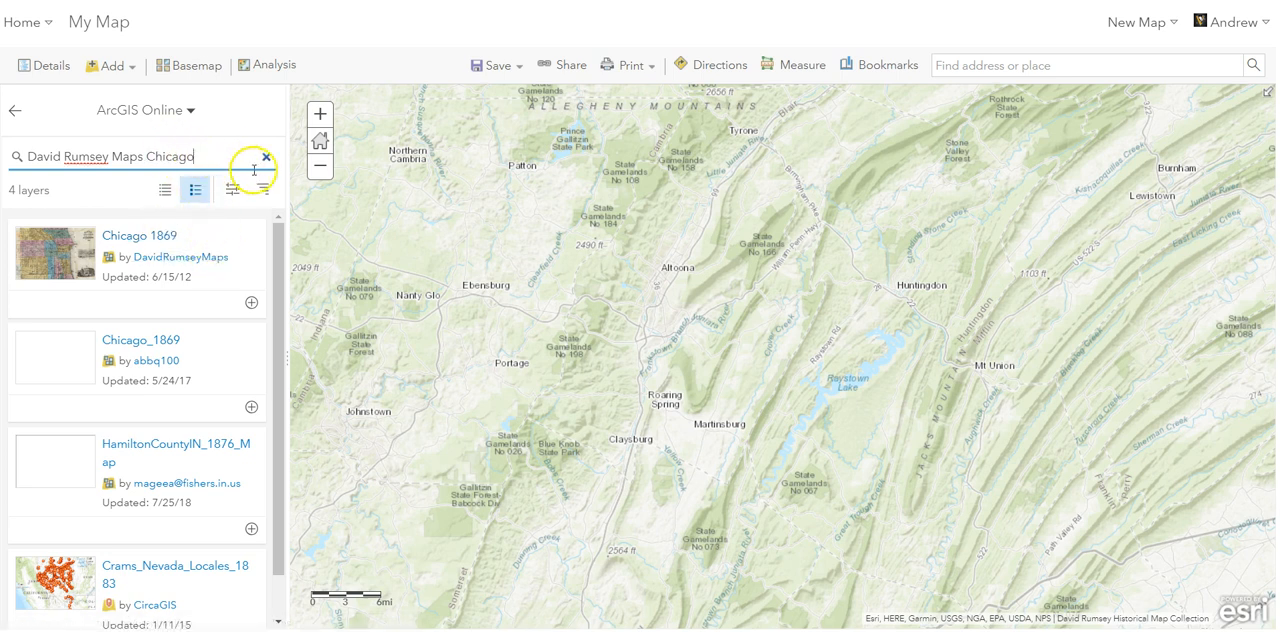
- Return to the map's contents and remove the North America 1811 layer
left_click(15, 111)
left_click(69, 190)
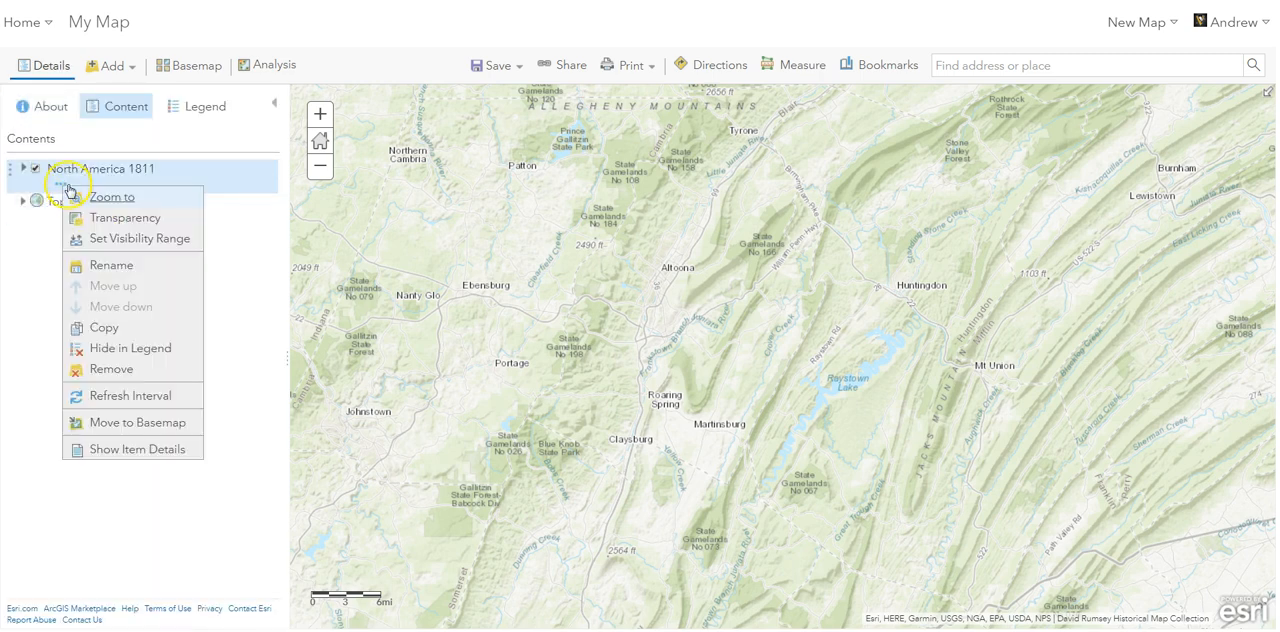
left_click(114, 374)
left_click(577, 368)
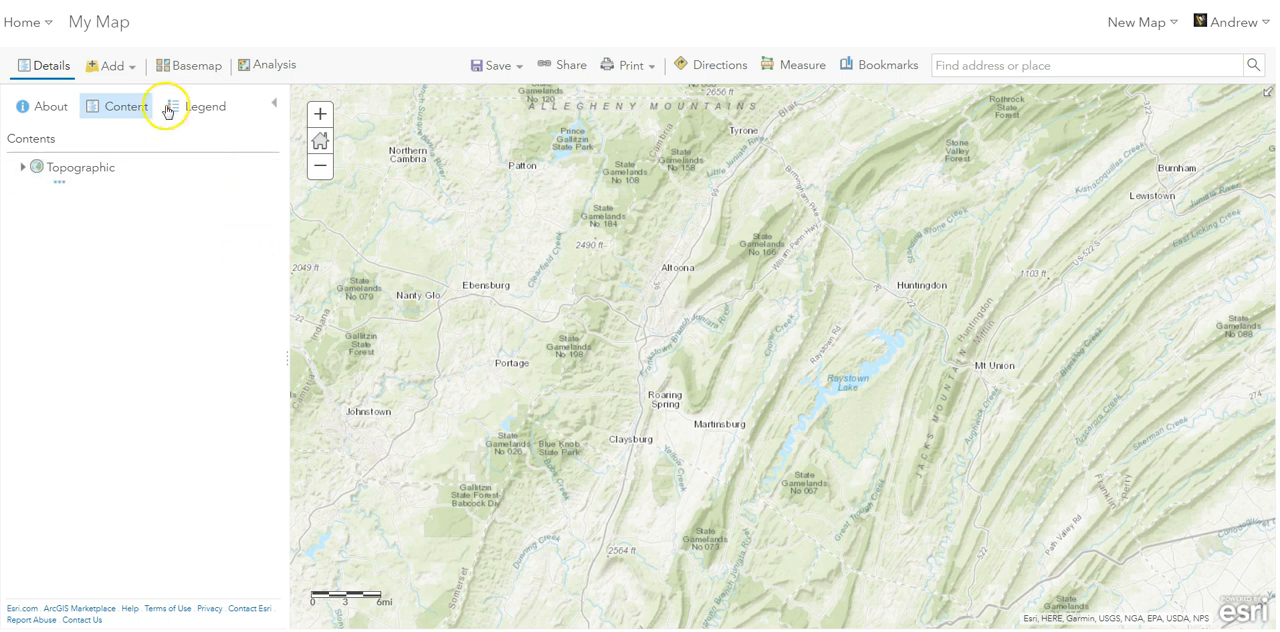
- Browse the Living Atlas layers and replace the old search text with "spending"
left_click(128, 72)
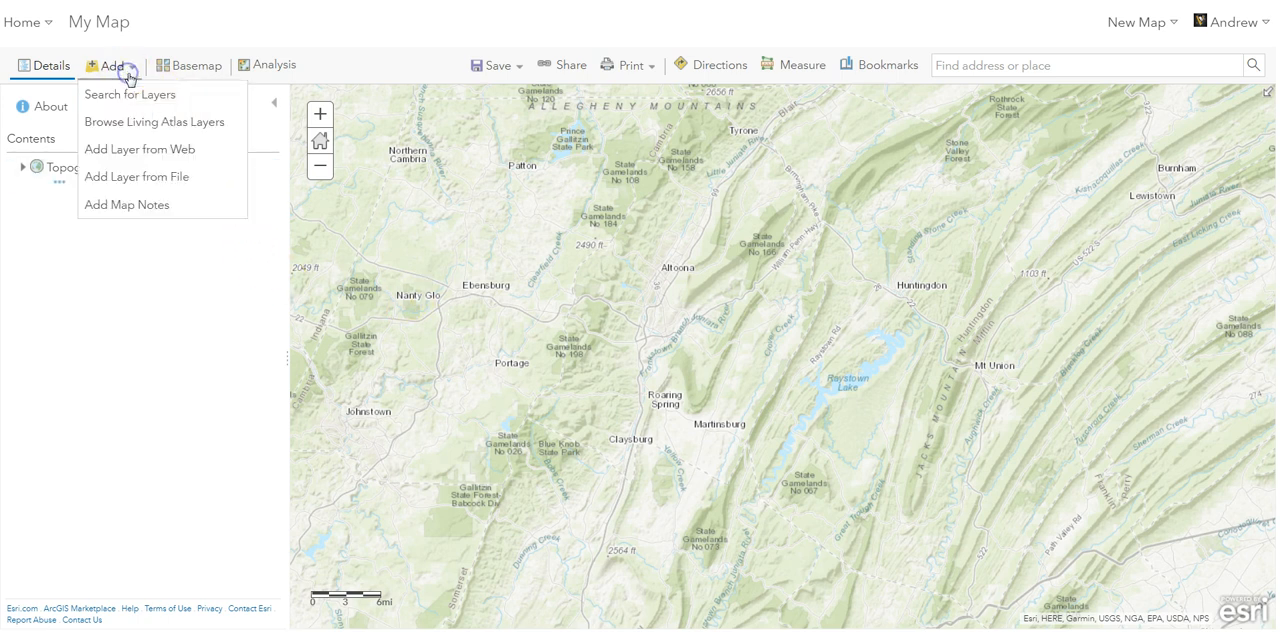
left_click(129, 122)
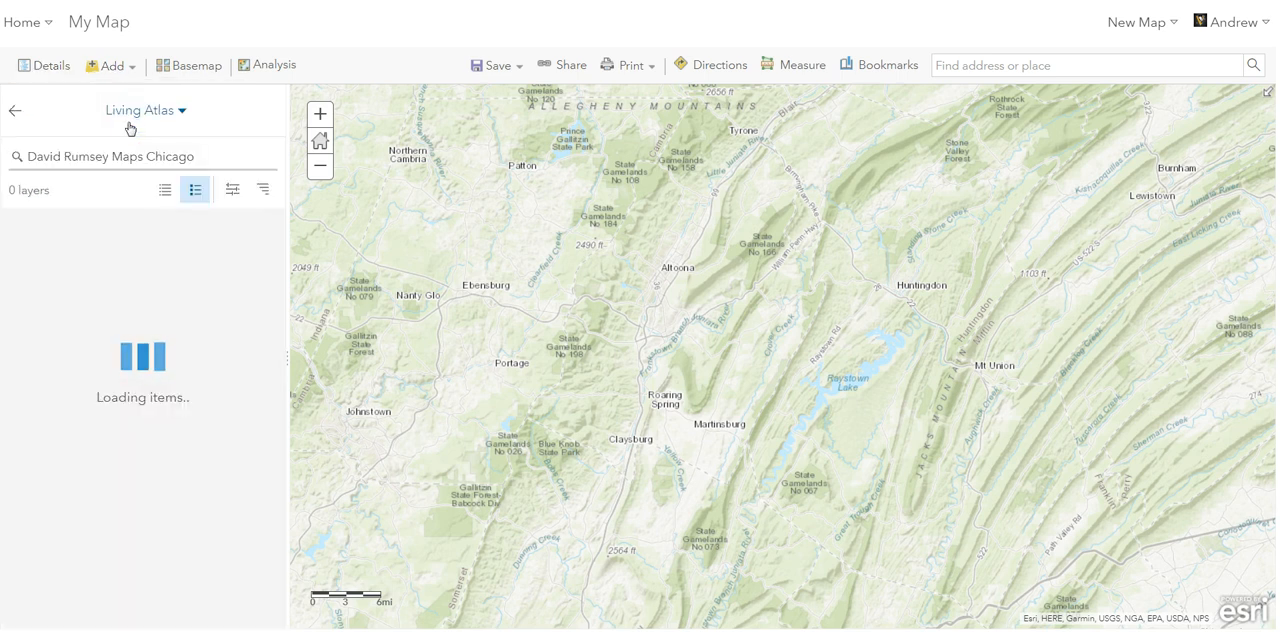
left_click(203, 156)
left_click_drag(203, 156, 30, 157)
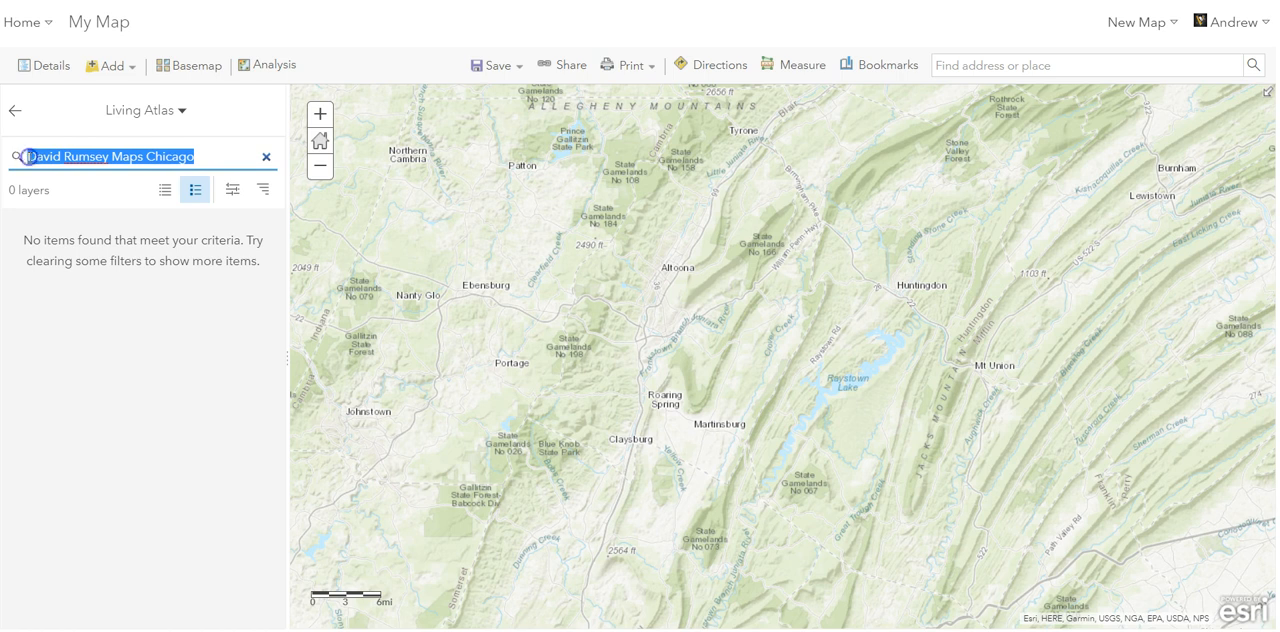
key("BackSpace")
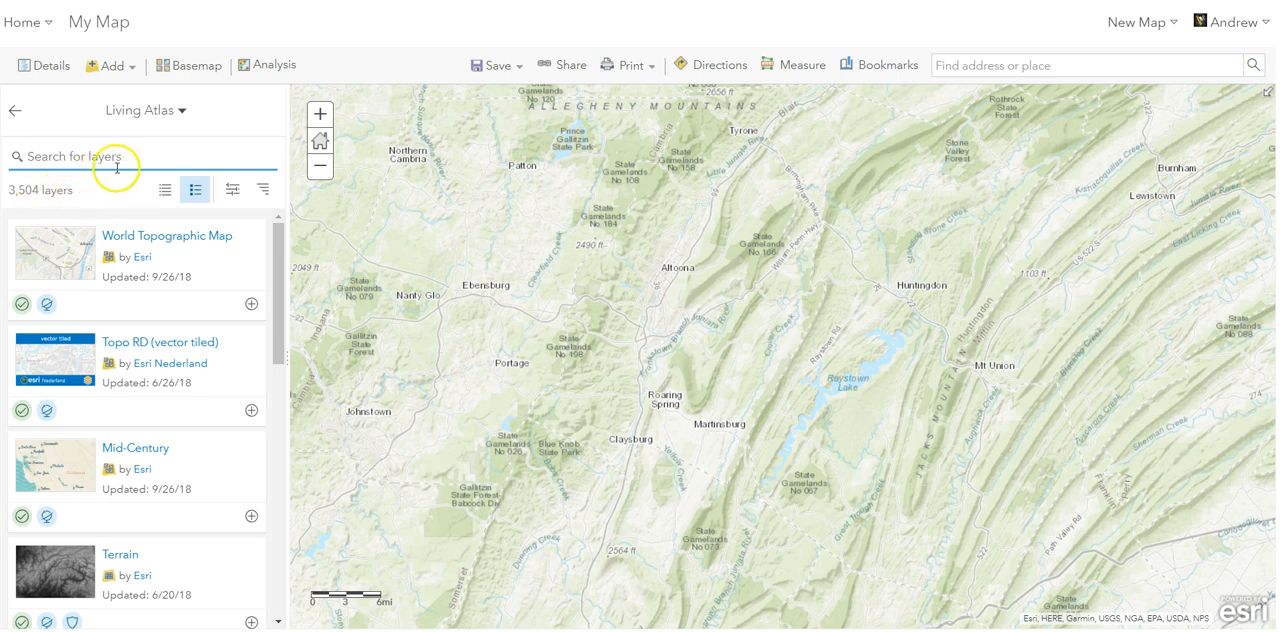
type("spending")
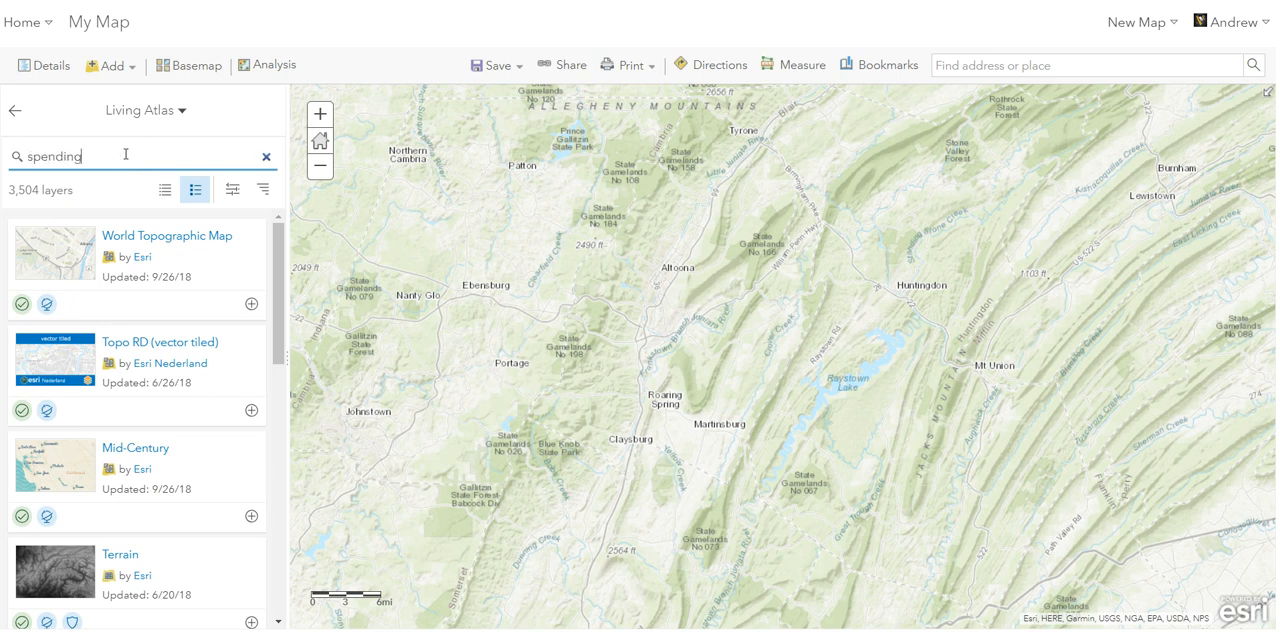
key("Return")
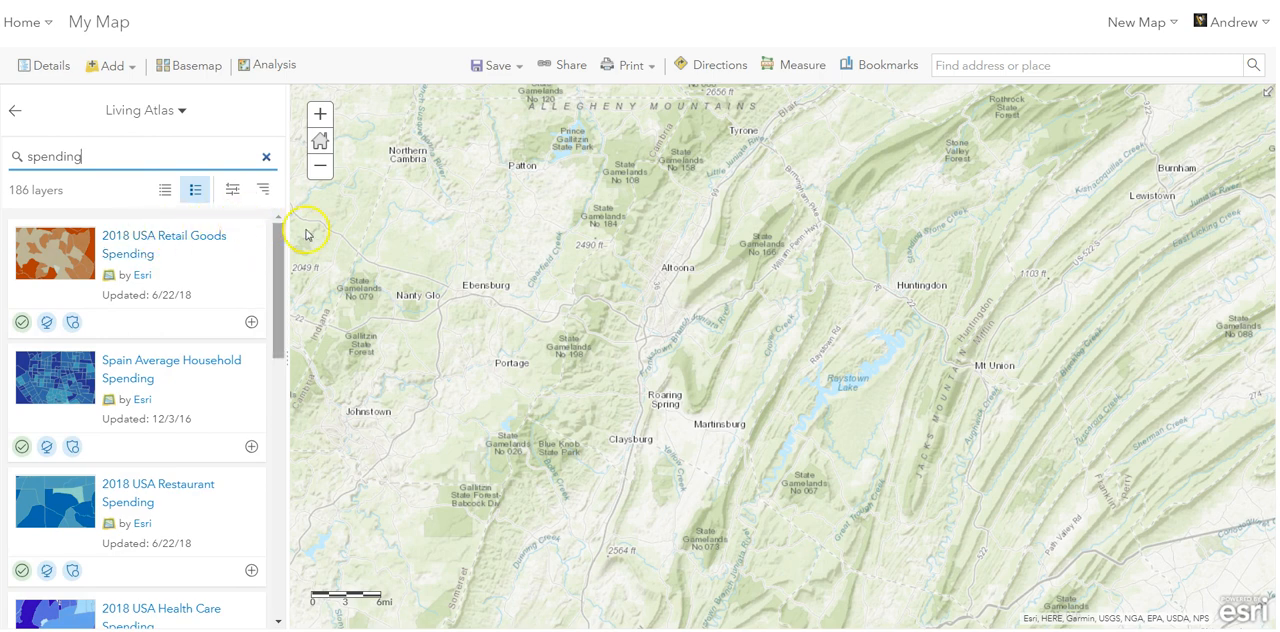
- Open the item details of the 2018 USA Retail Goods Spending layer and read its description
scroll(843, 346, "down", 2)
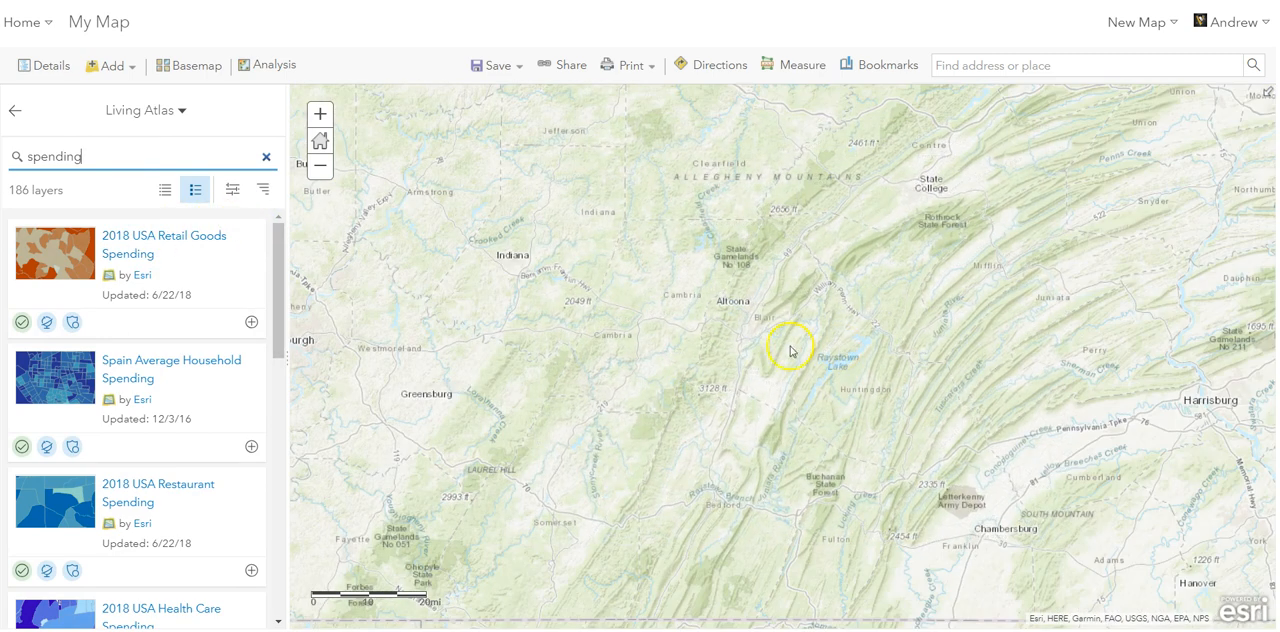
scroll(736, 330, "down", 1)
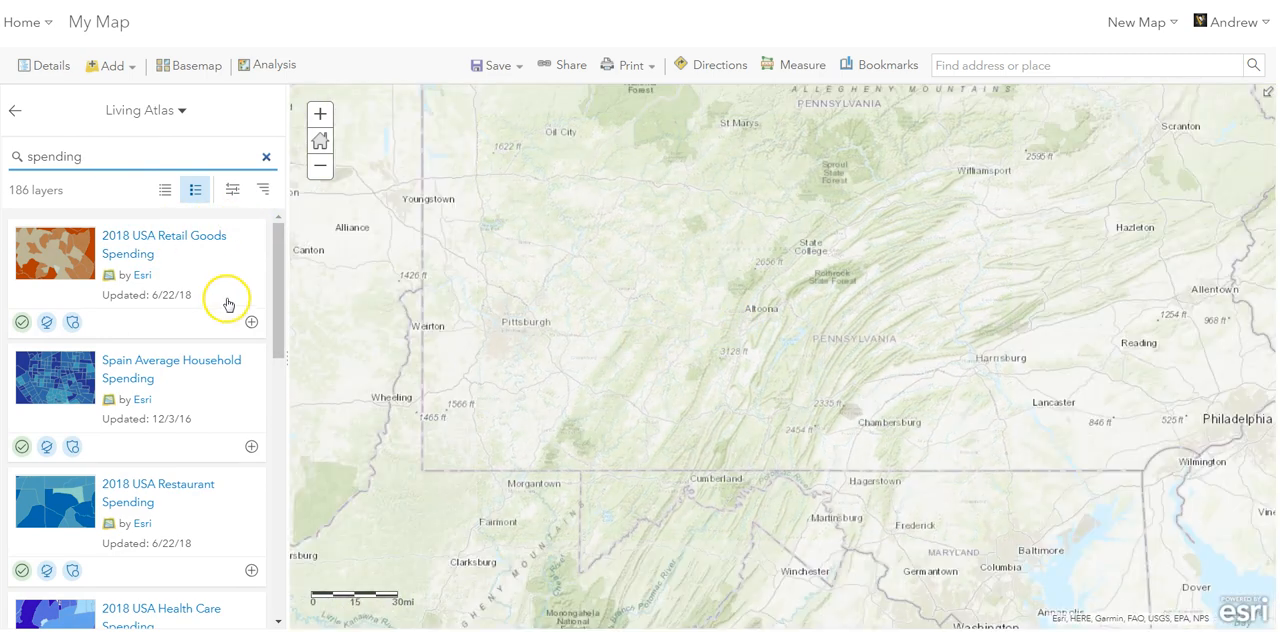
left_click(175, 241)
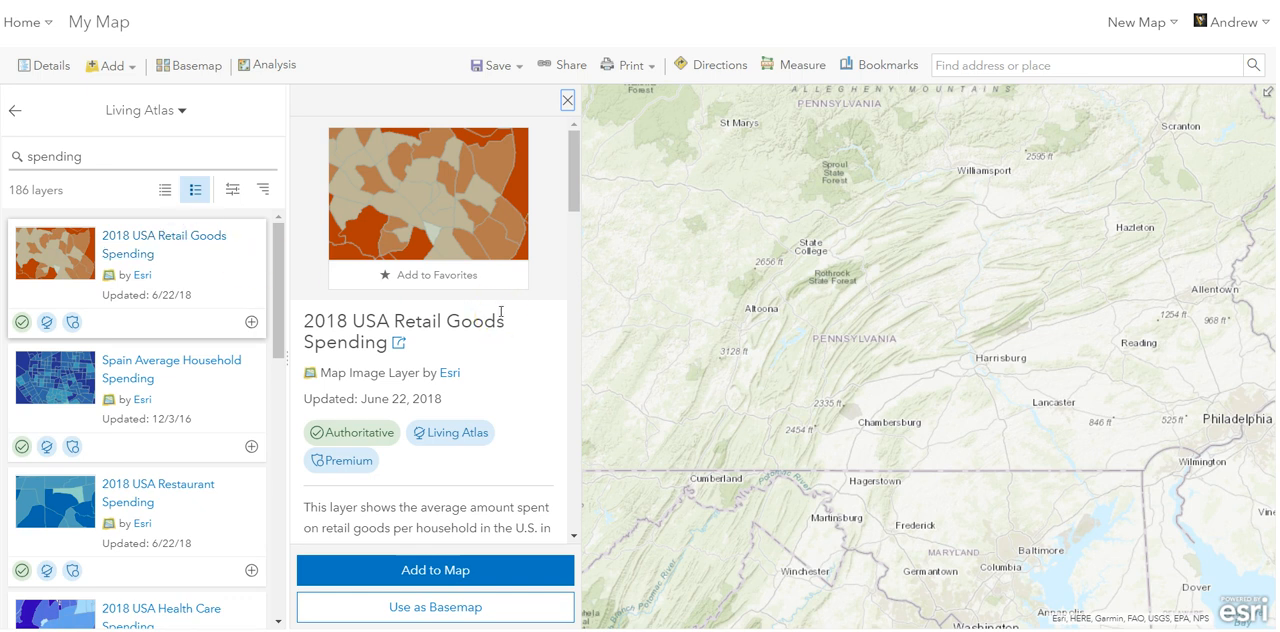
scroll(500, 313, "down", 1)
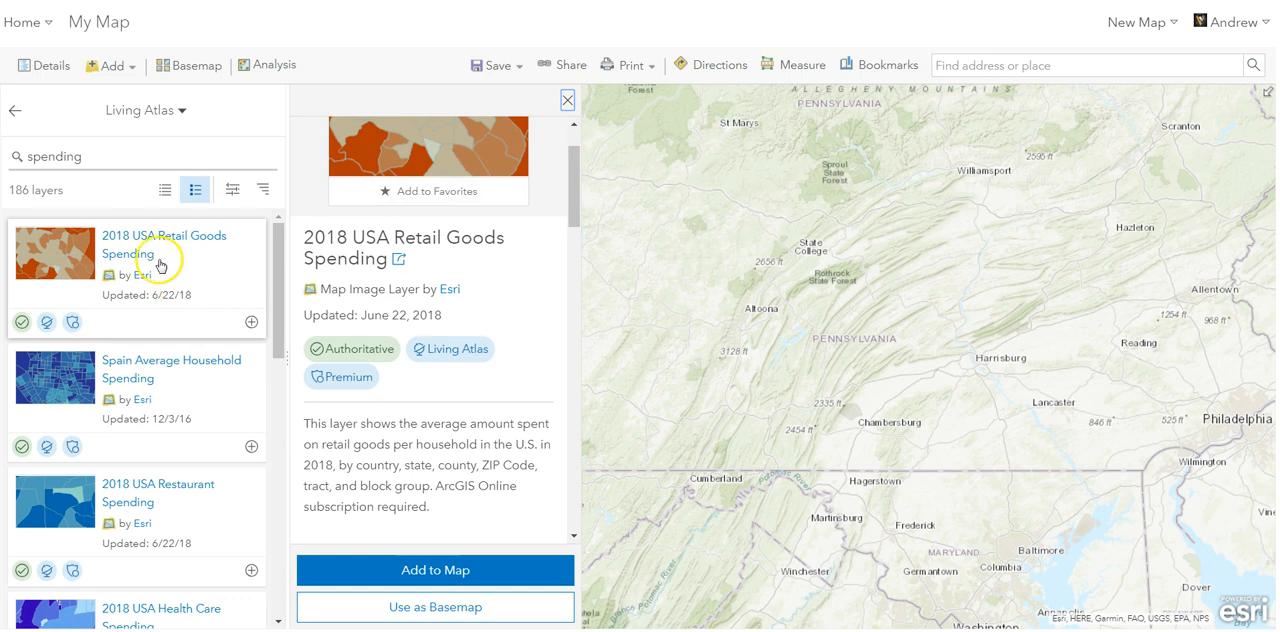
- Add the 2018 USA Retail Goods Spending layer to the map, close its details and return to the map's contents
left_click(251, 322)
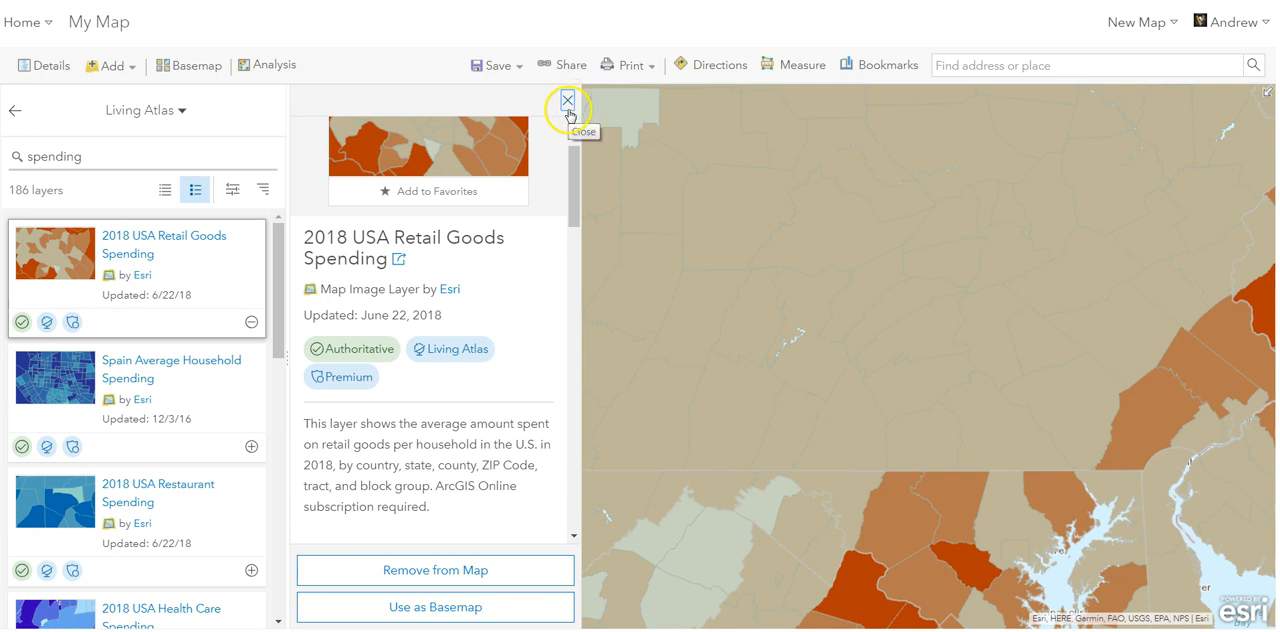
left_click(569, 112)
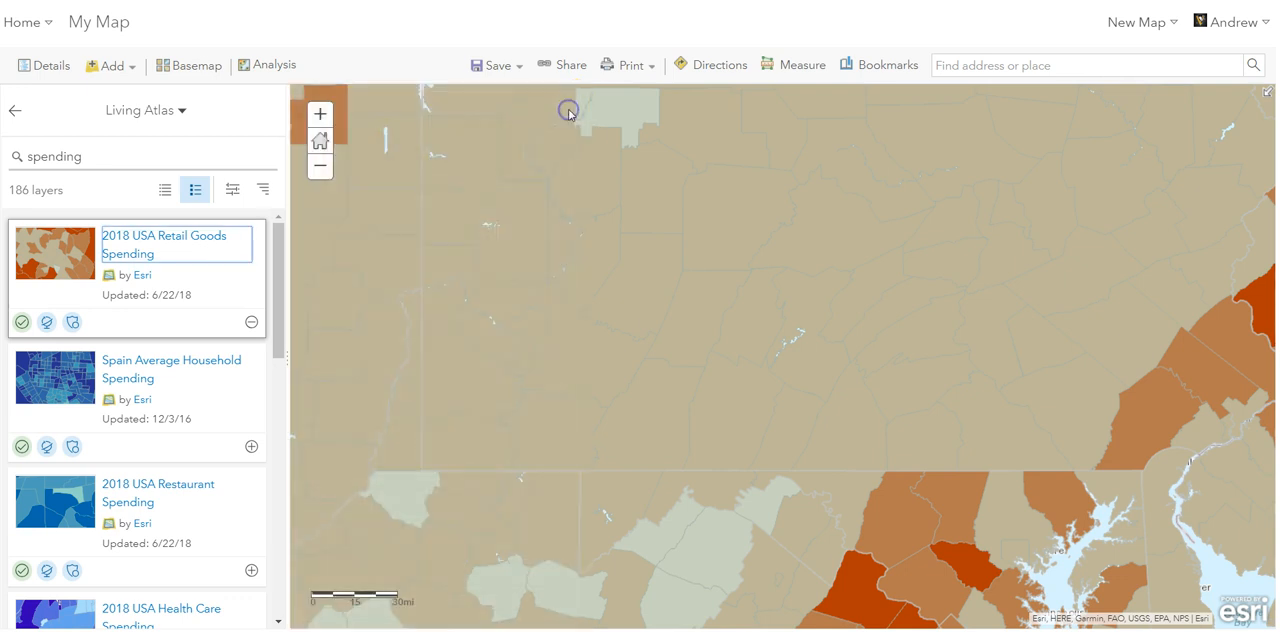
left_click(16, 114)
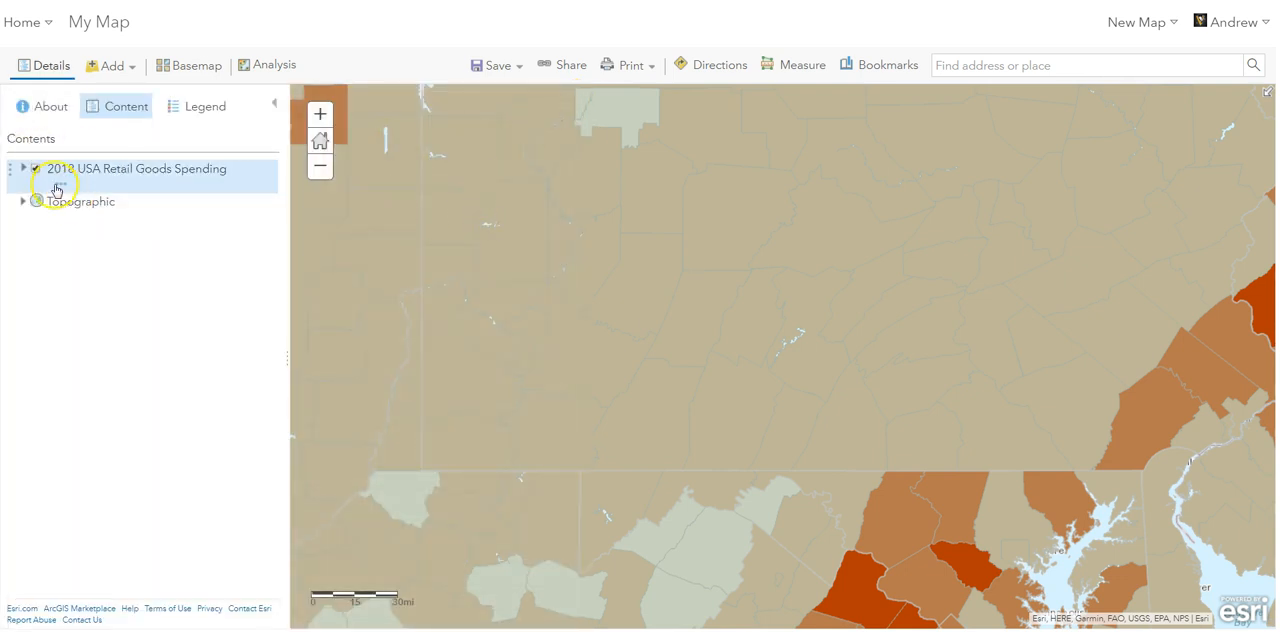
- Show the legend and examine how the retail goods spending layer is drawn at tract, ZIP Code and county scales
left_click(211, 112)
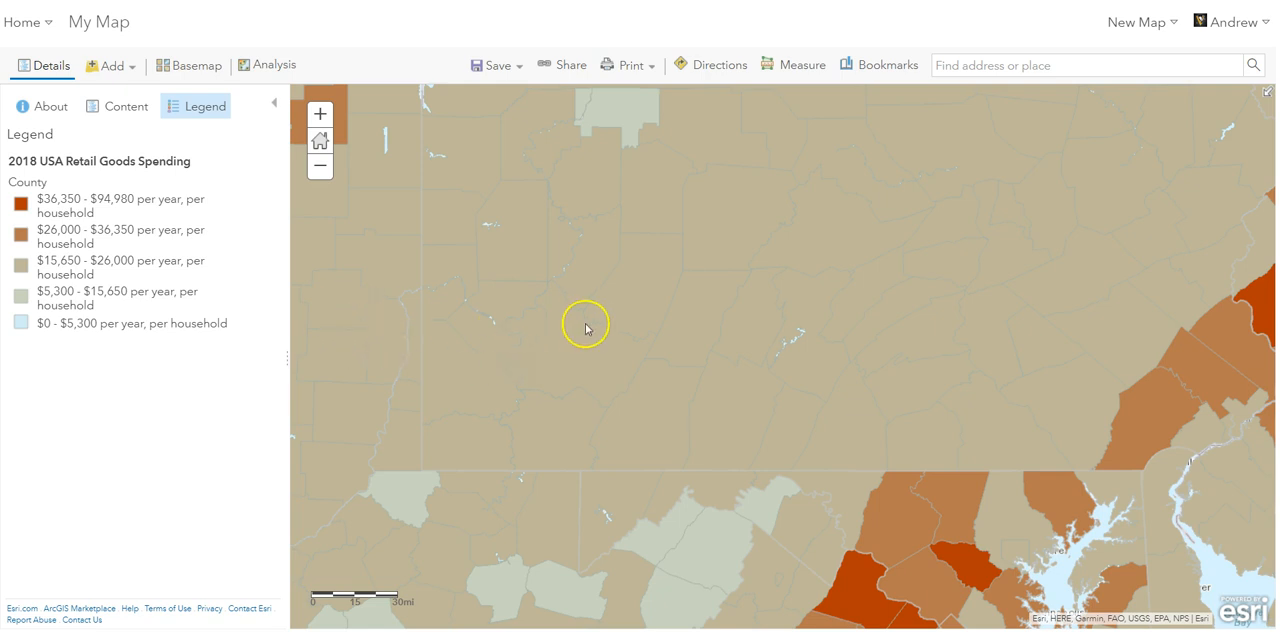
scroll(586, 330, "up", 2)
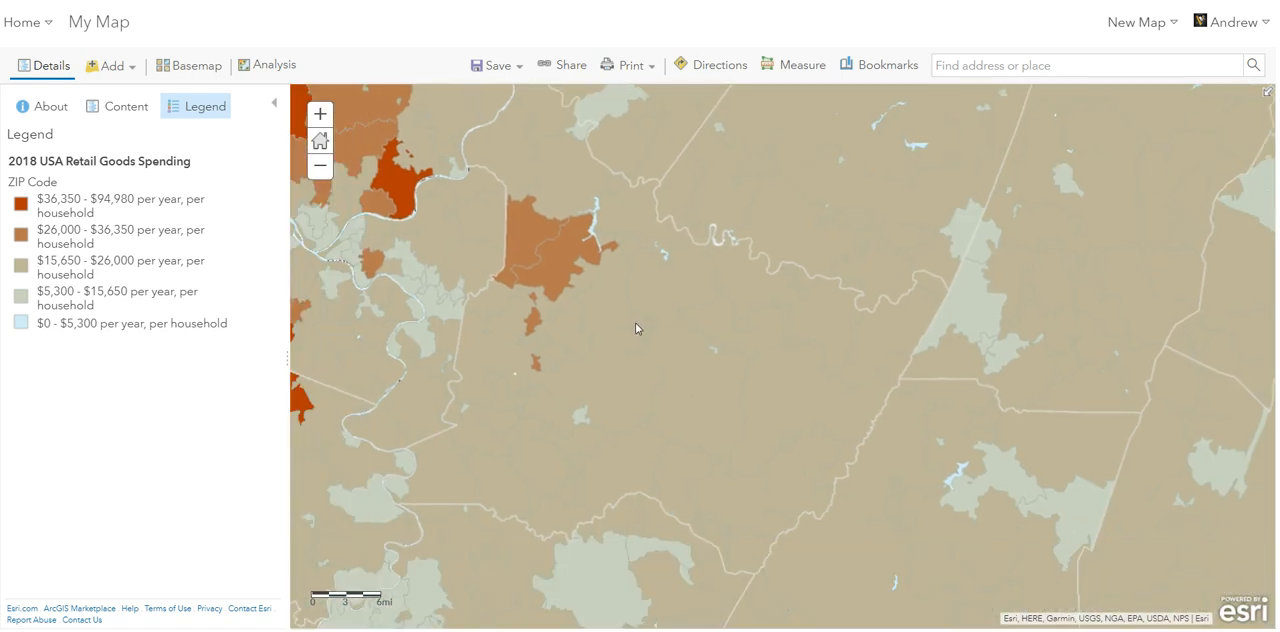
left_click(594, 326)
double_click(592, 326)
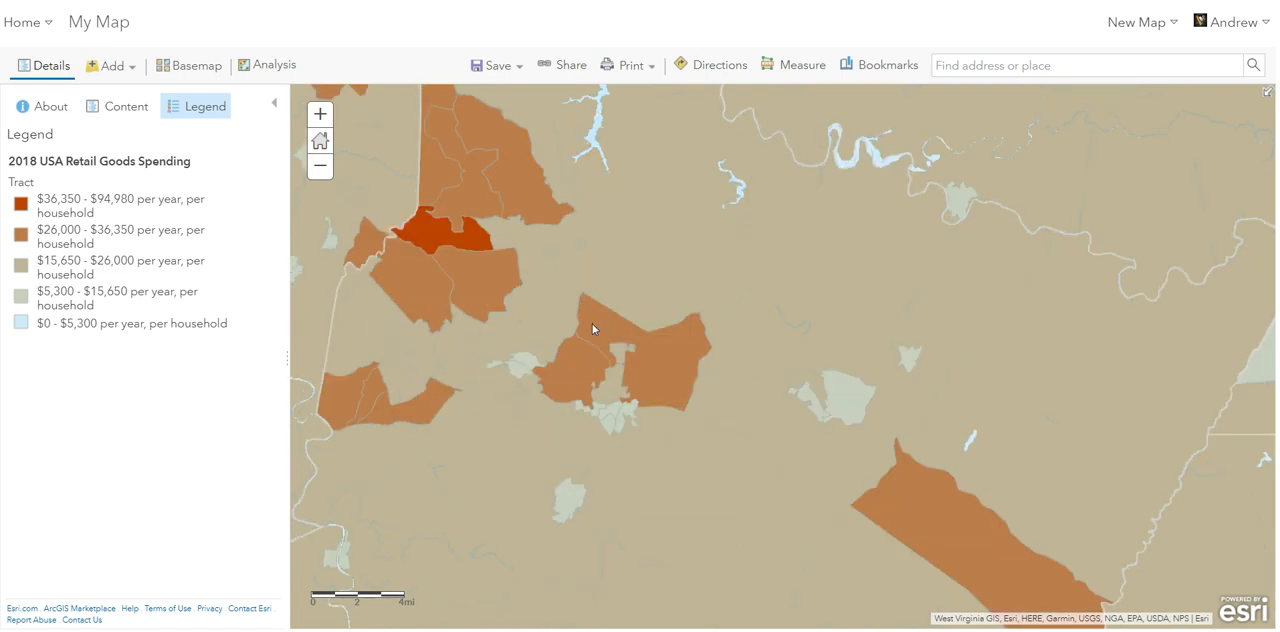
scroll(592, 323, "down", 1)
scroll(592, 327, "down", 2)
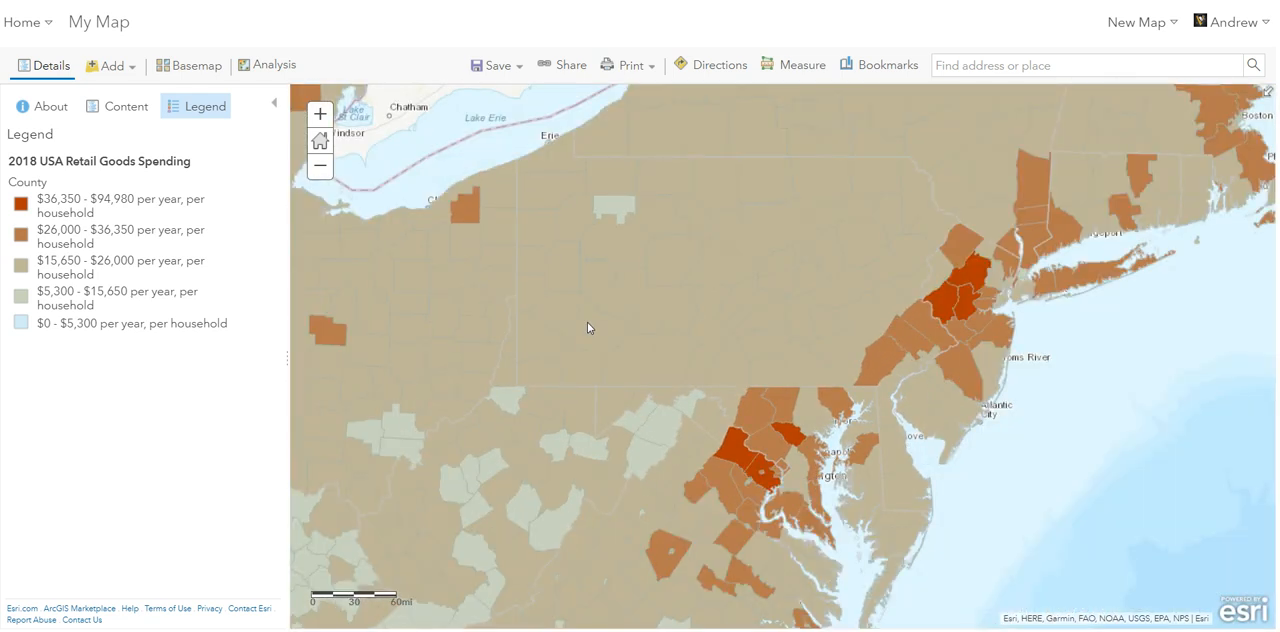
scroll(588, 327, "down", 2)
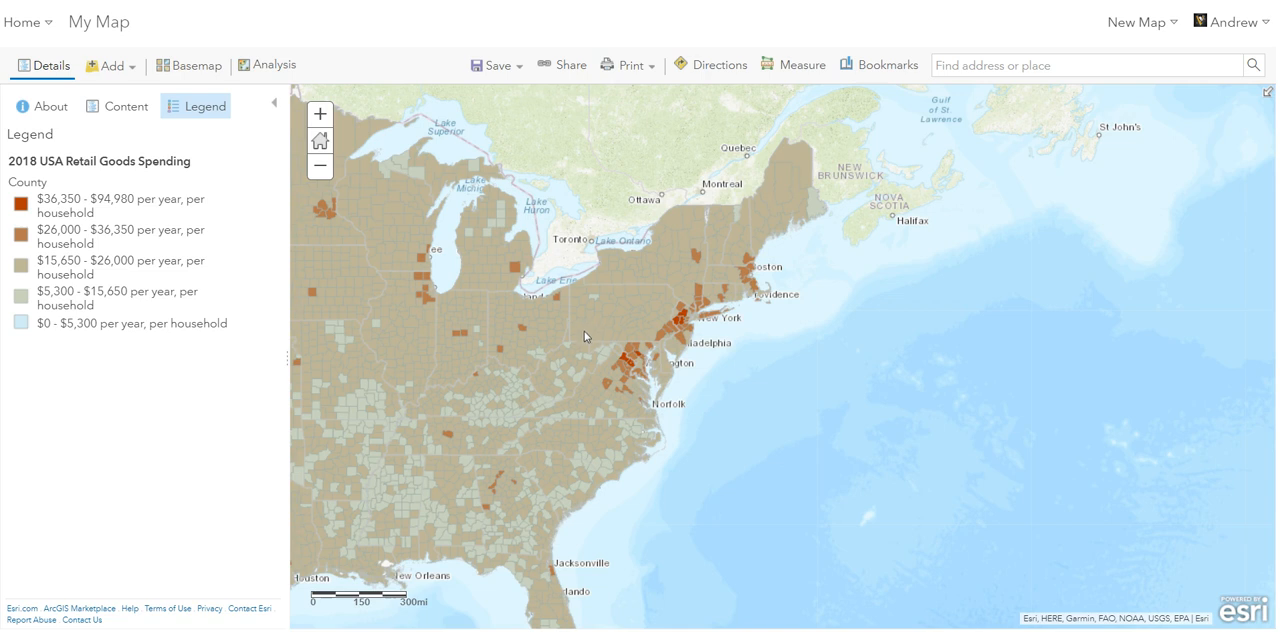
scroll(583, 334, "up", 2)
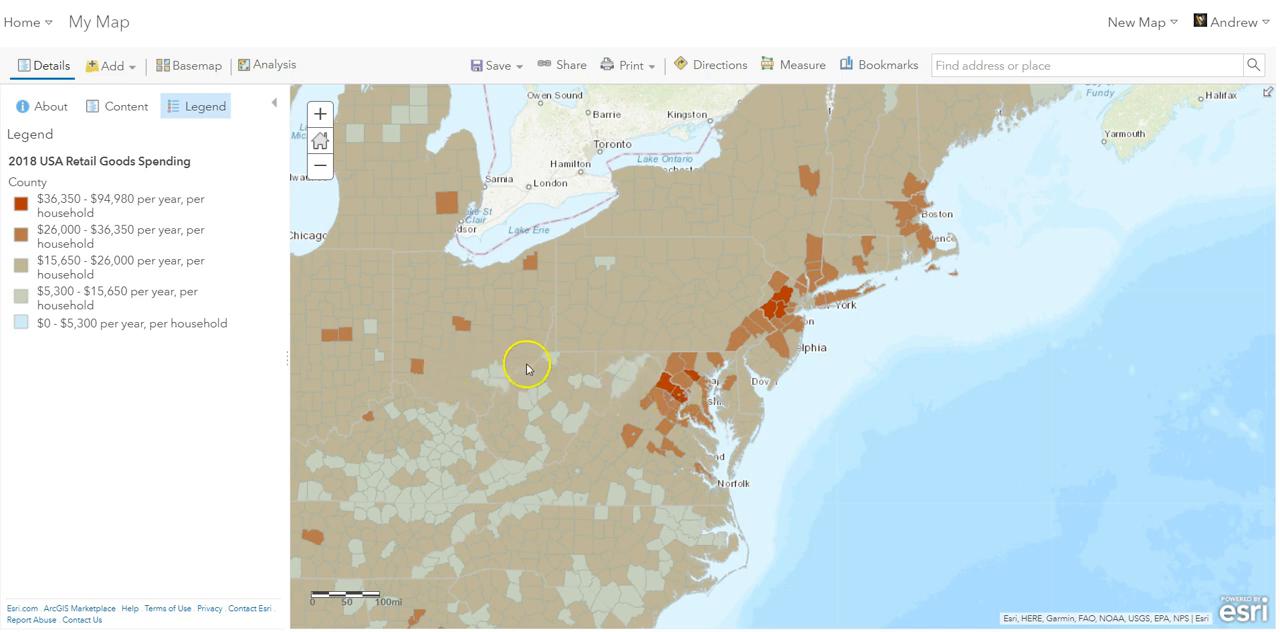
- Reopen the Living Atlas layer search and bring Western Europe, with France and Spain, into the map view
left_click(116, 68)
left_click(114, 121)
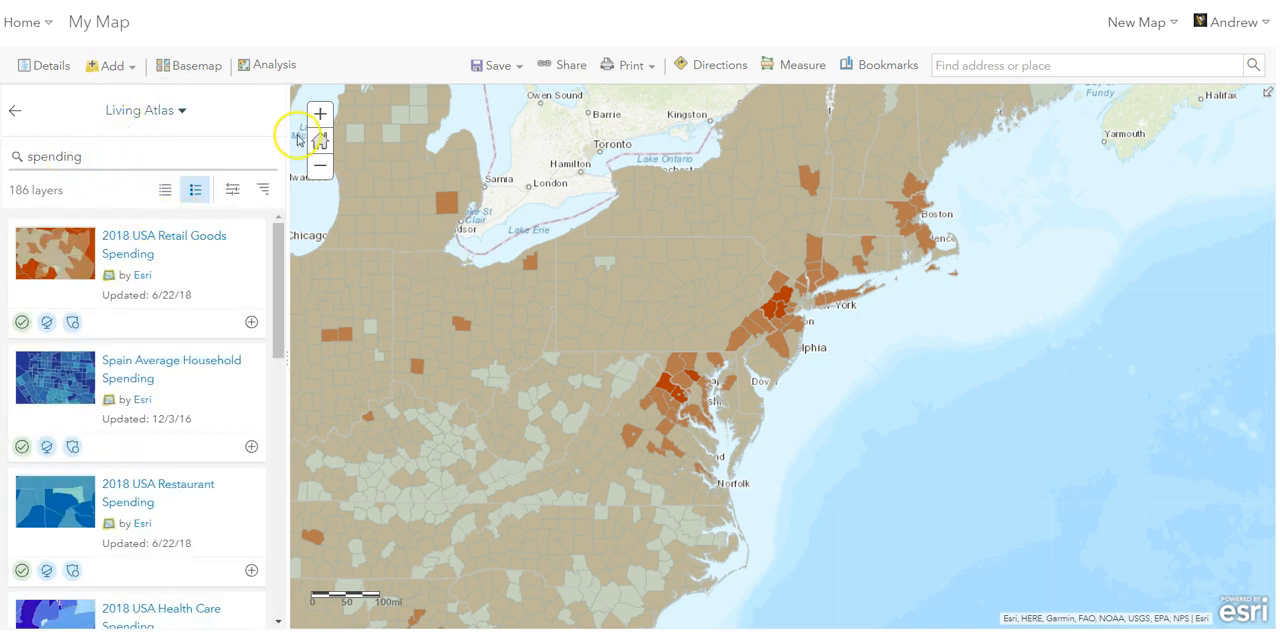
left_click_drag(1016, 412, 360, 298)
left_click_drag(893, 346, 467, 395)
left_click_drag(923, 269, 540, 536)
left_click_drag(929, 325, 480, 480)
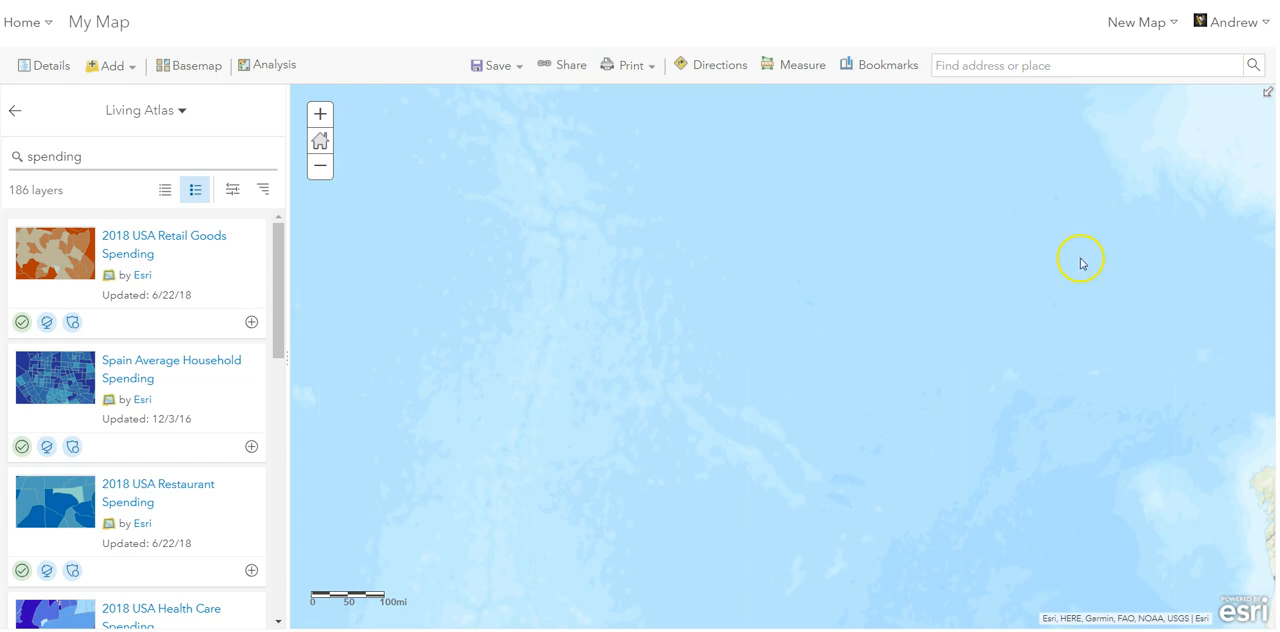
scroll(1070, 275, "down", 1)
left_click_drag(1055, 291, 560, 435)
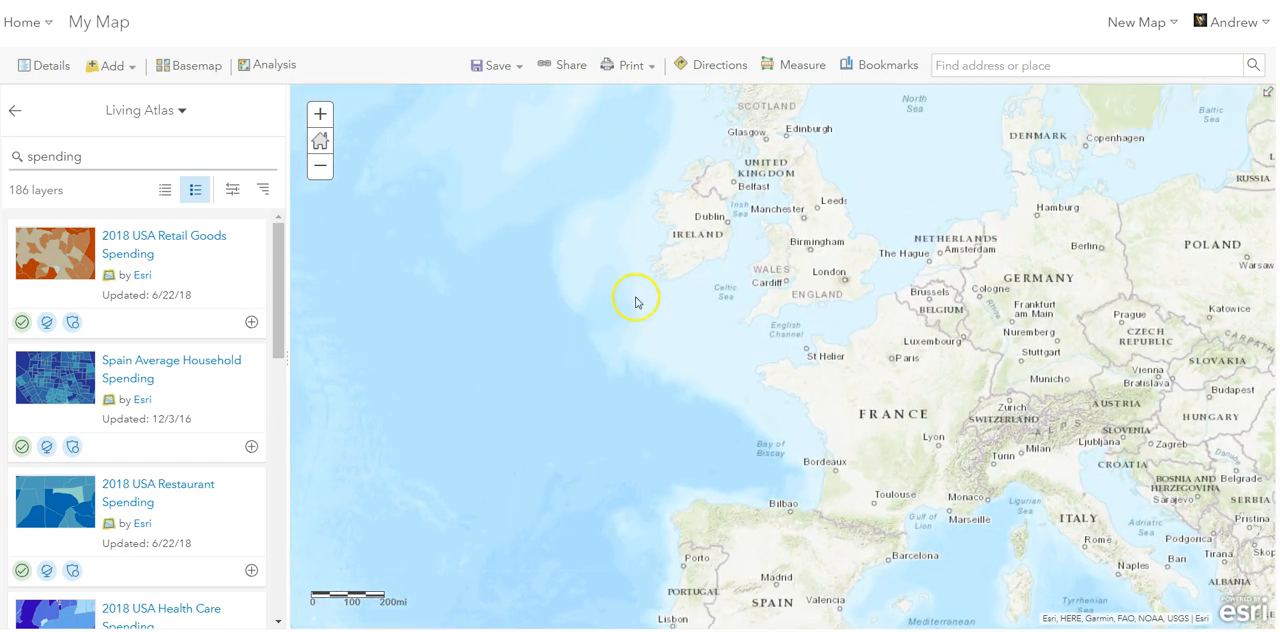
left_click_drag(654, 366, 560, 298)
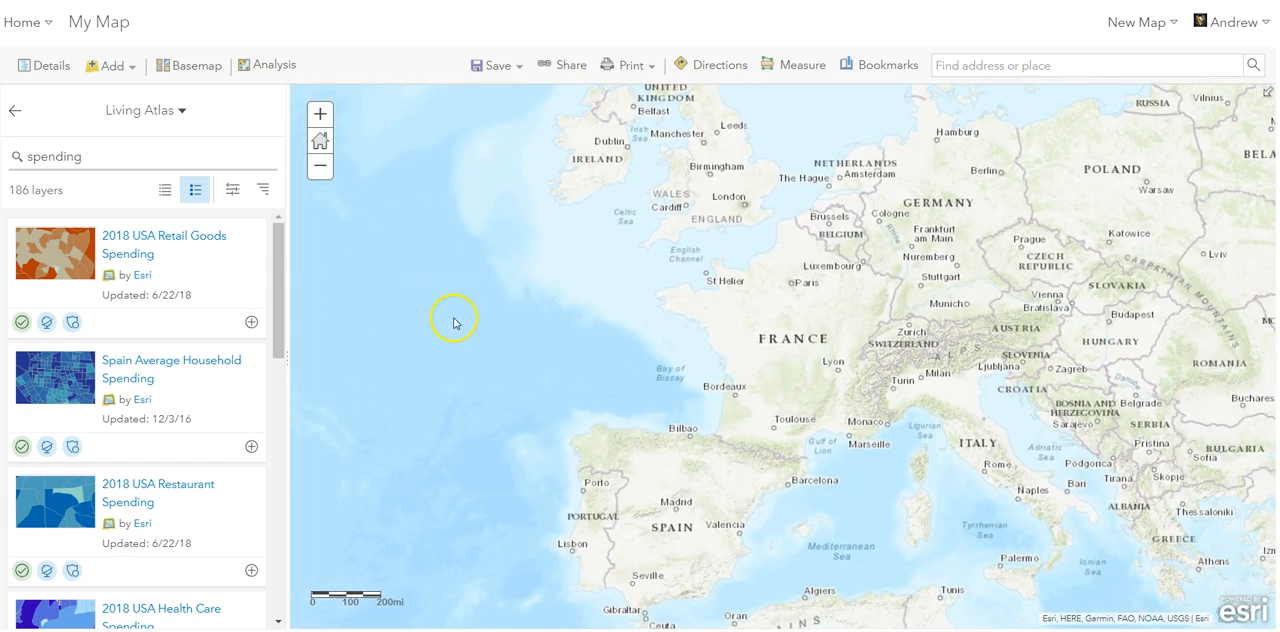
- Filter the Living Atlas spending layers to the France region, look through the resulting layers and close the filter options
left_click(233, 195)
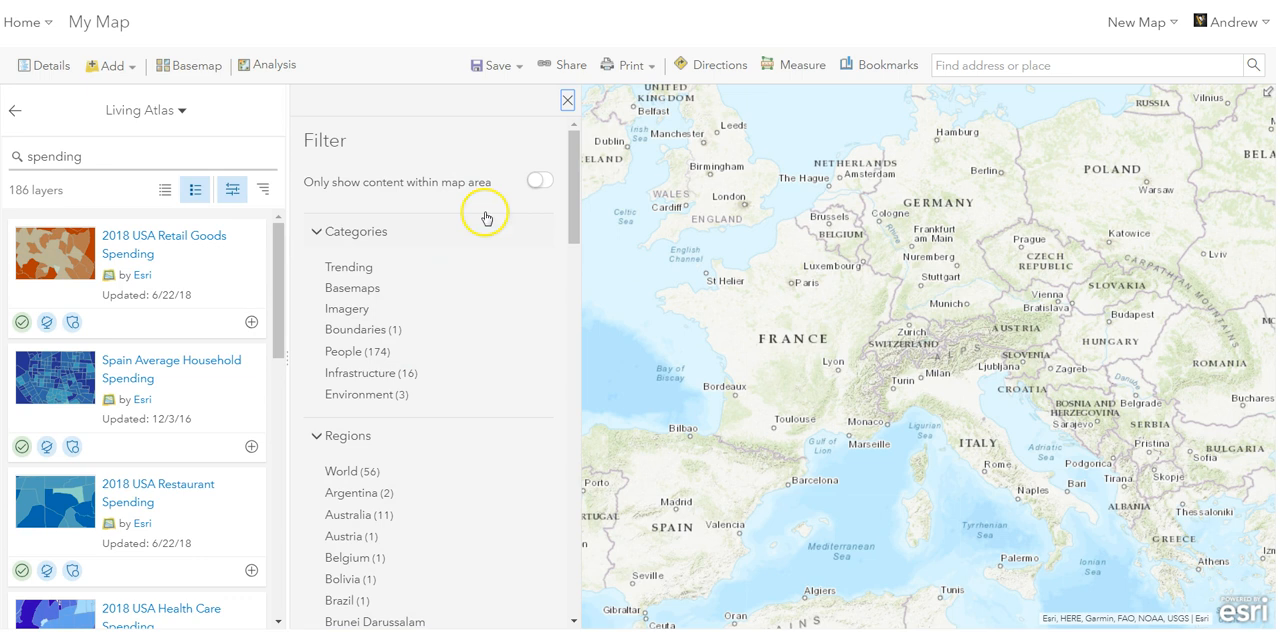
left_click_drag(571, 166, 575, 317)
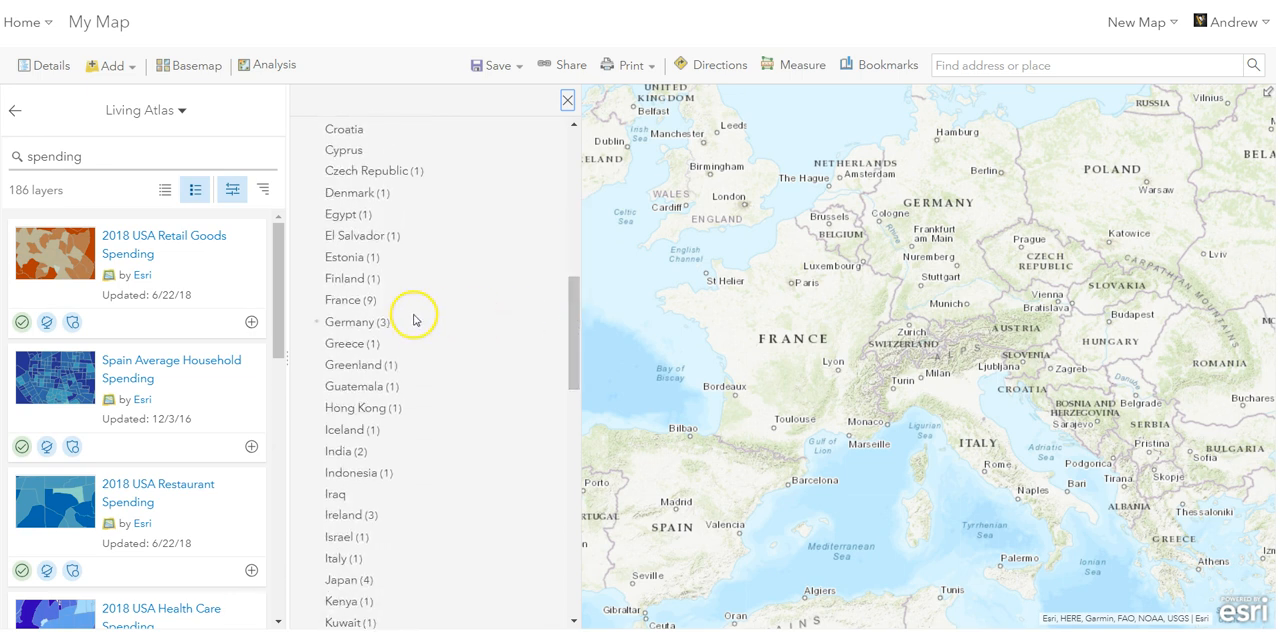
left_click(343, 300)
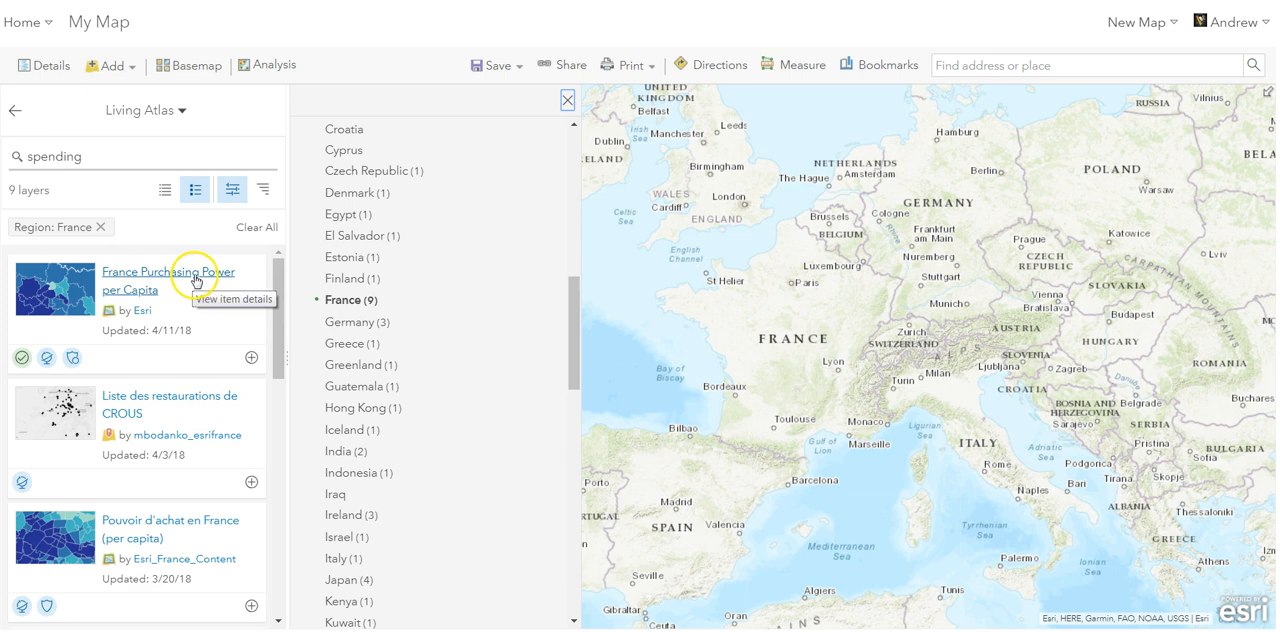
left_click_drag(274, 323, 280, 401)
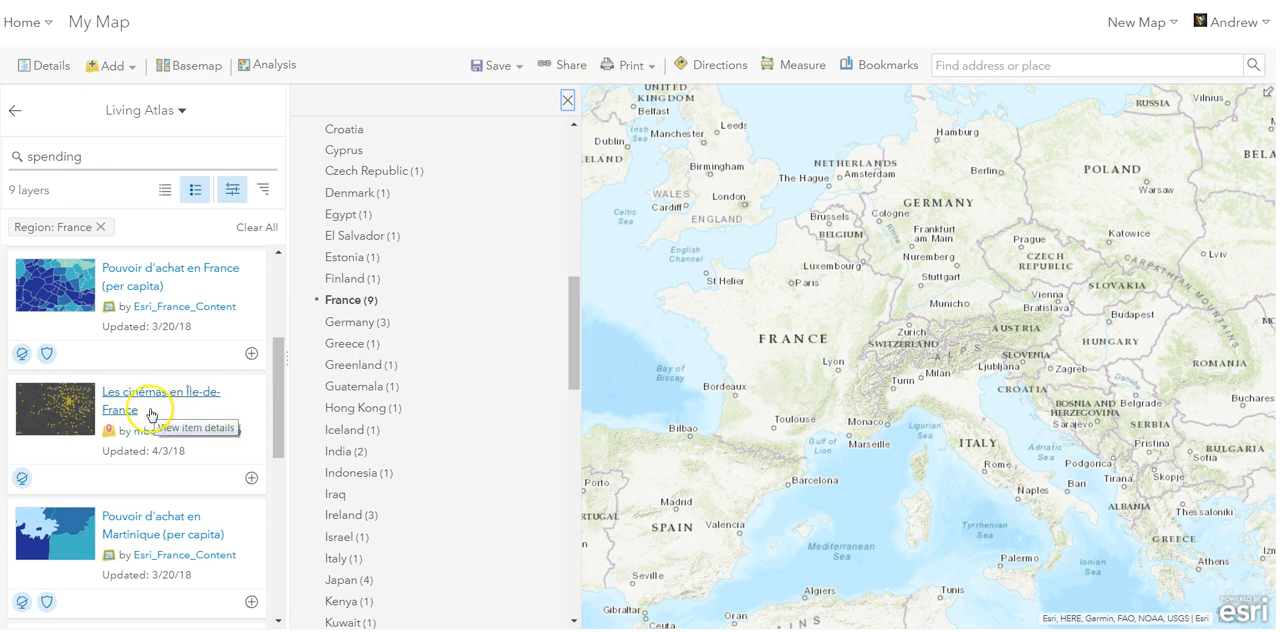
left_click_drag(281, 360, 286, 260)
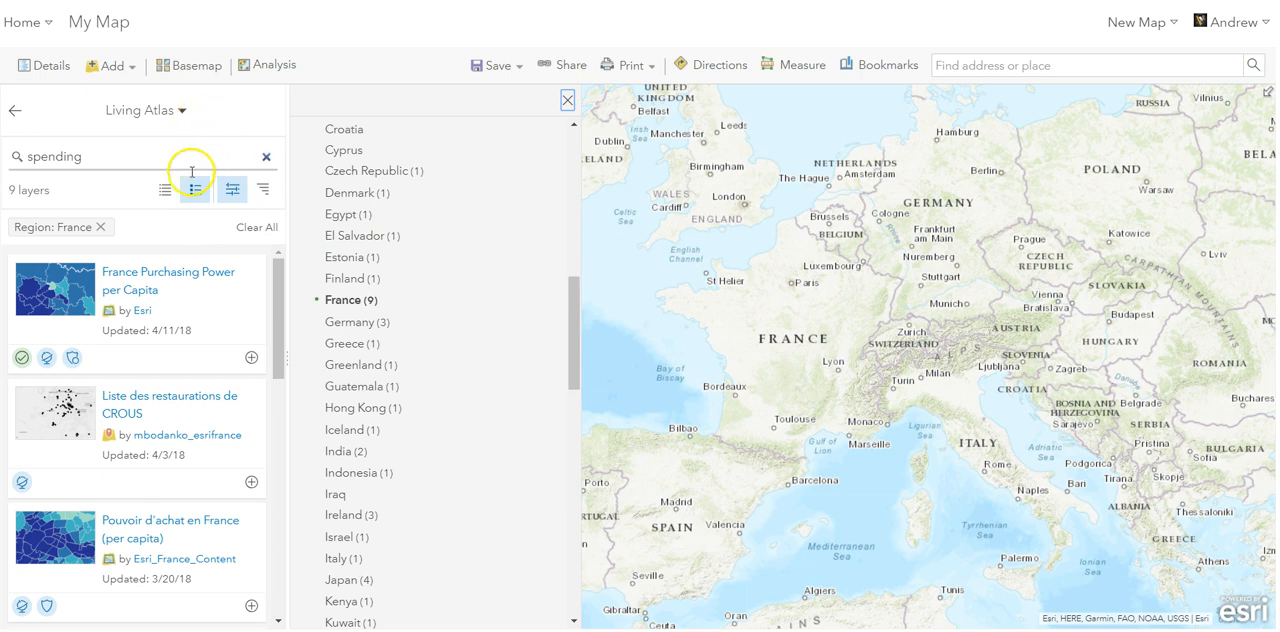
left_click(568, 105)
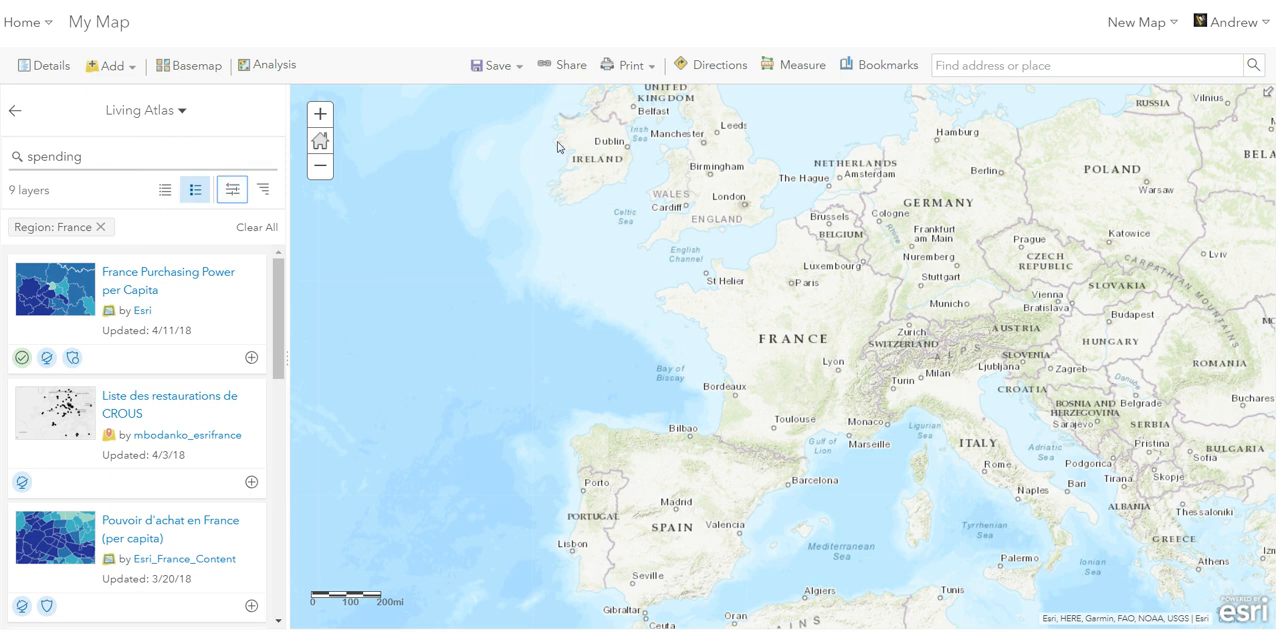
- Bring North America back into the map view, search the Living Atlas for voting and remove the France region filter
left_click_drag(528, 329, 727, 357)
scroll(662, 358, "down", 4)
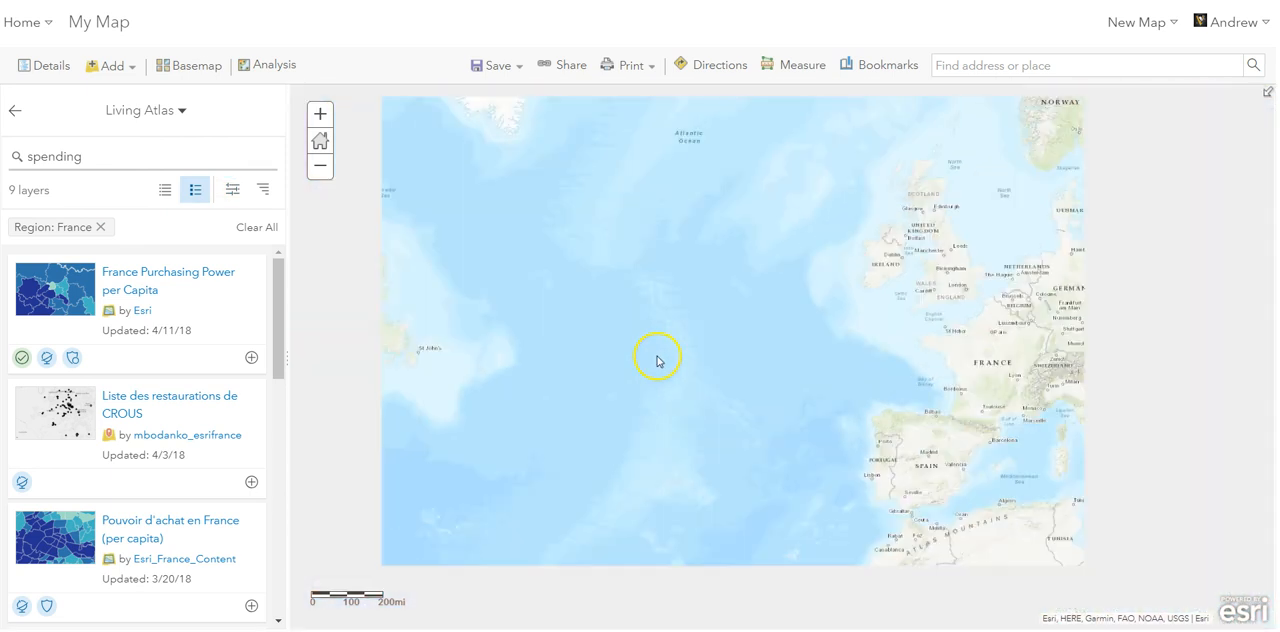
left_click_drag(504, 410, 686, 389)
scroll(686, 389, "up", 1)
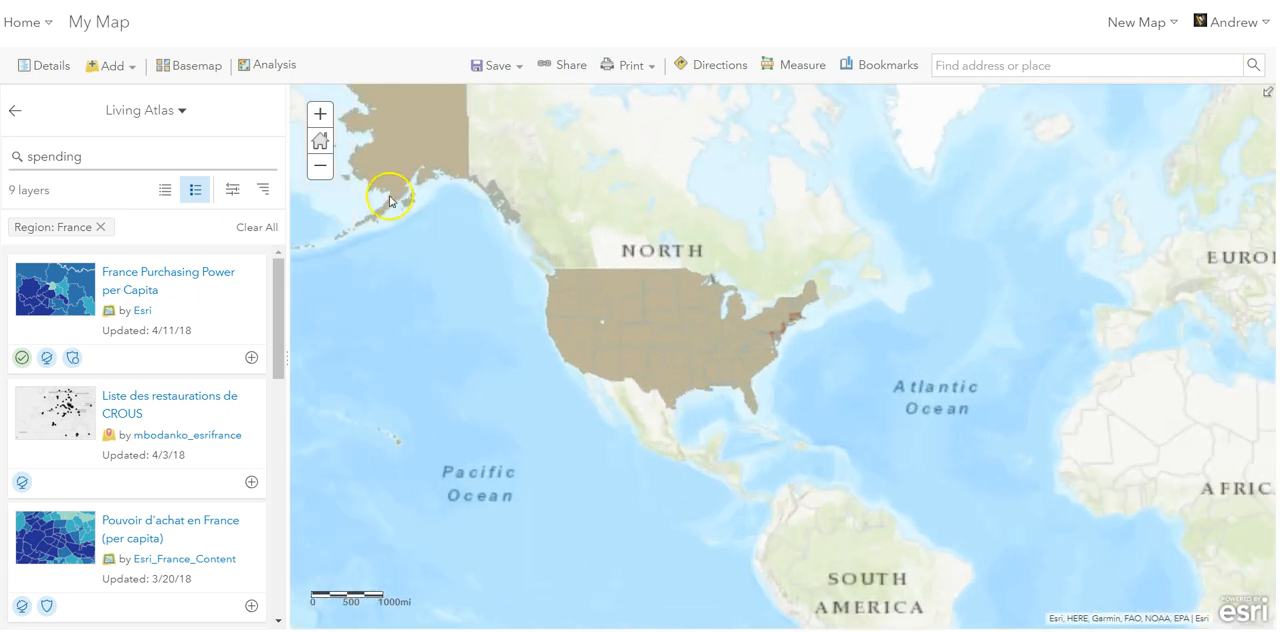
left_click_drag(94, 155, 27, 157)
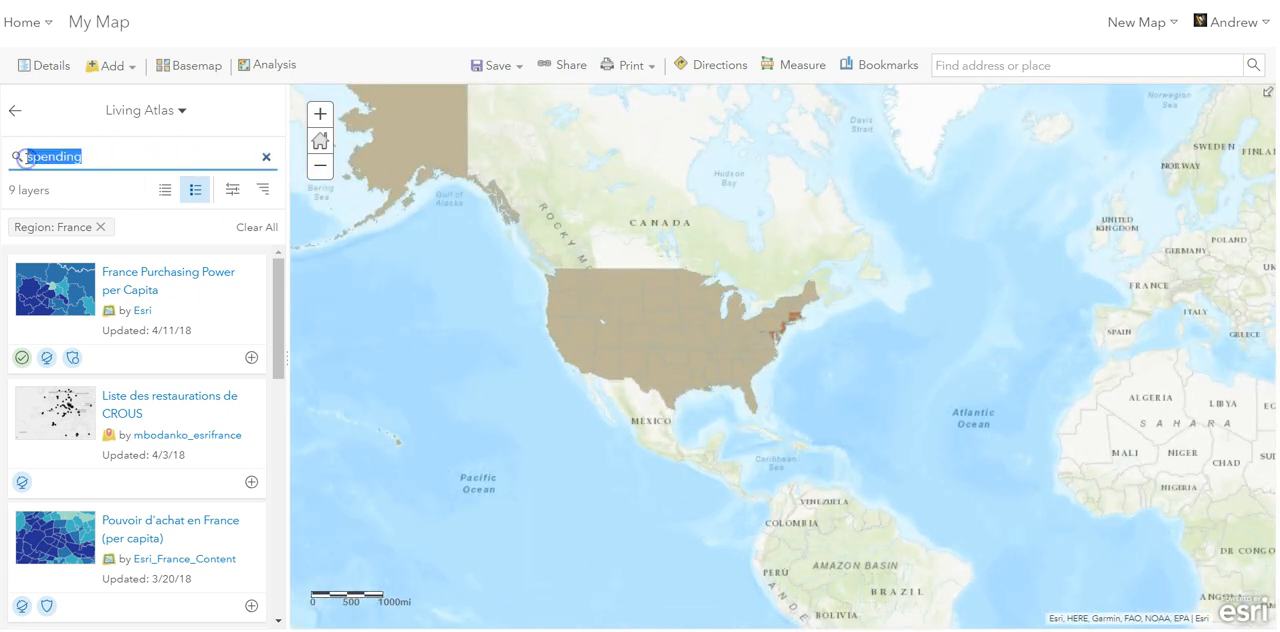
type("voting")
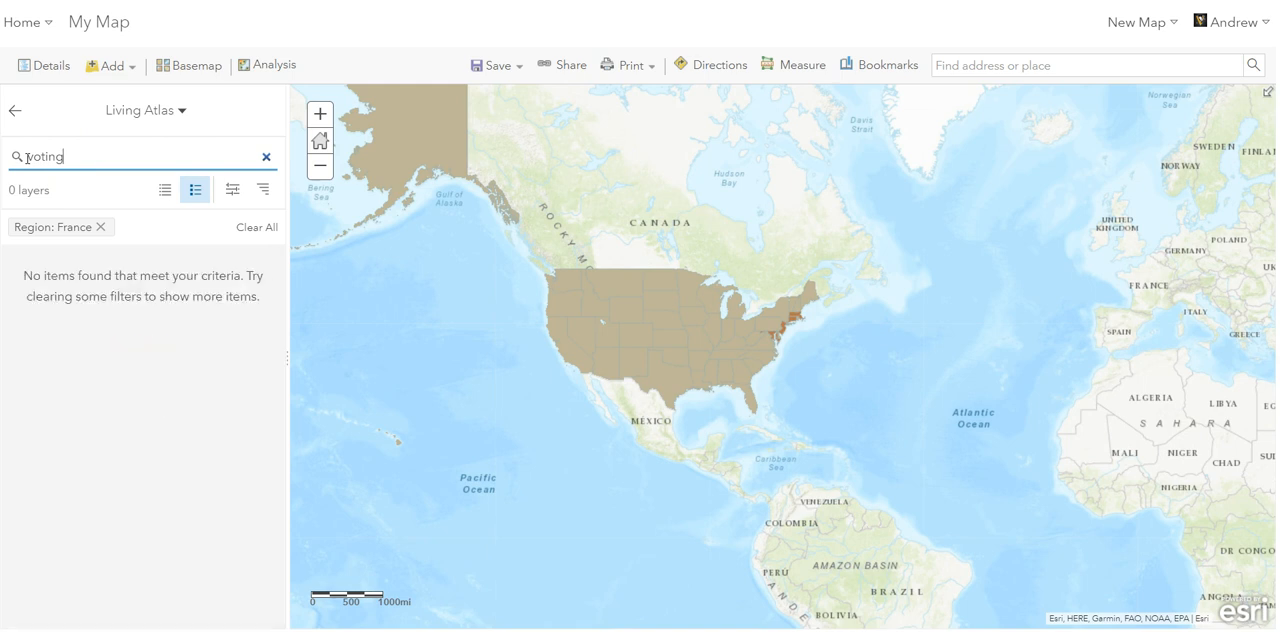
left_click(101, 227)
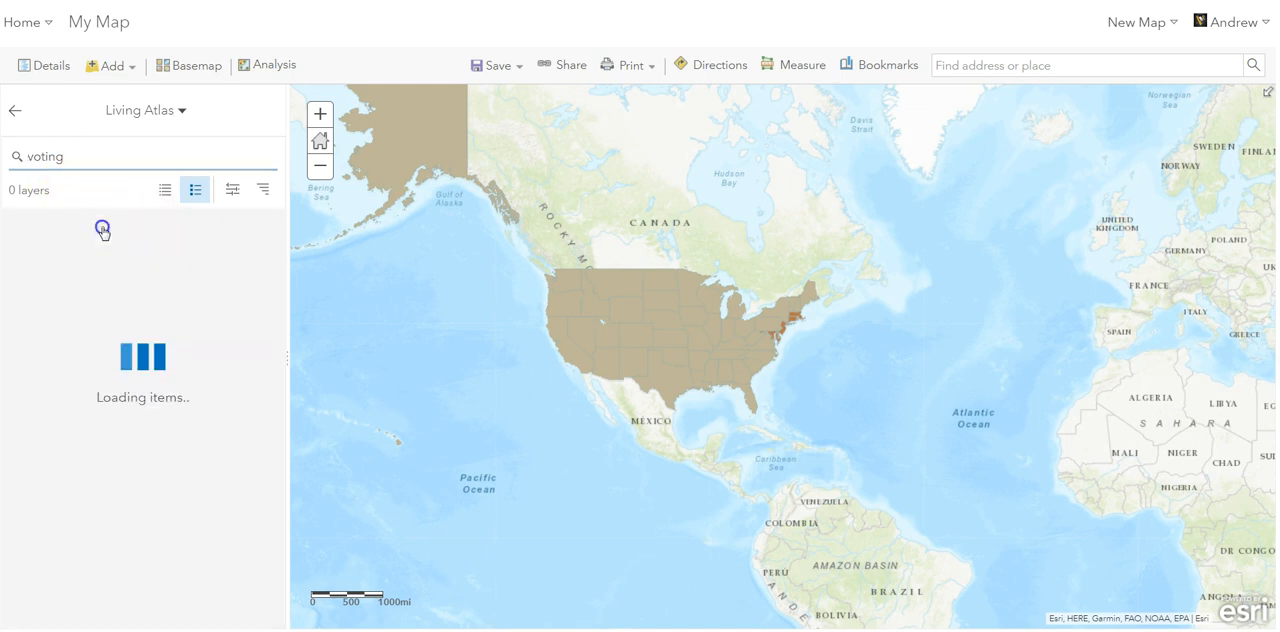